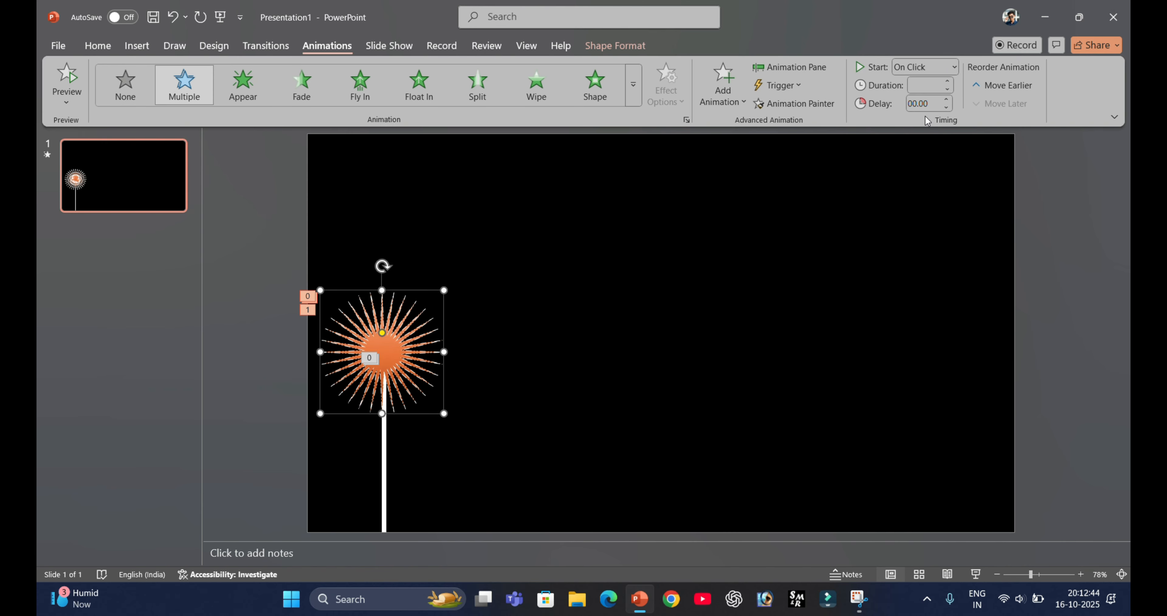
Play the slide show from the beginning to check the starburst and line animations.
click(221, 16)
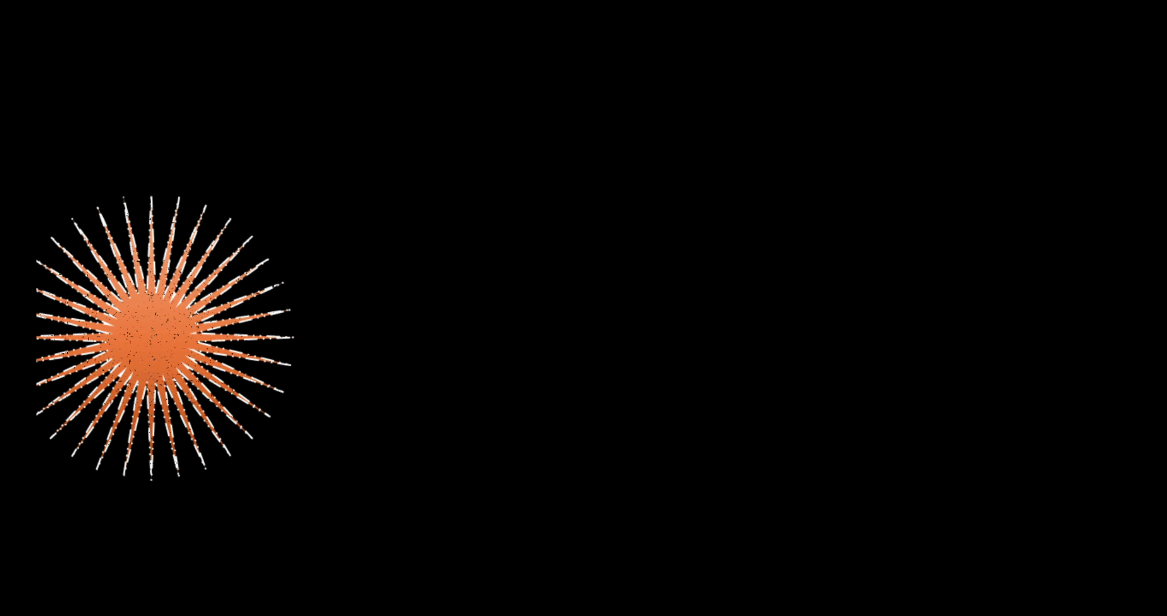
click(221, 16)
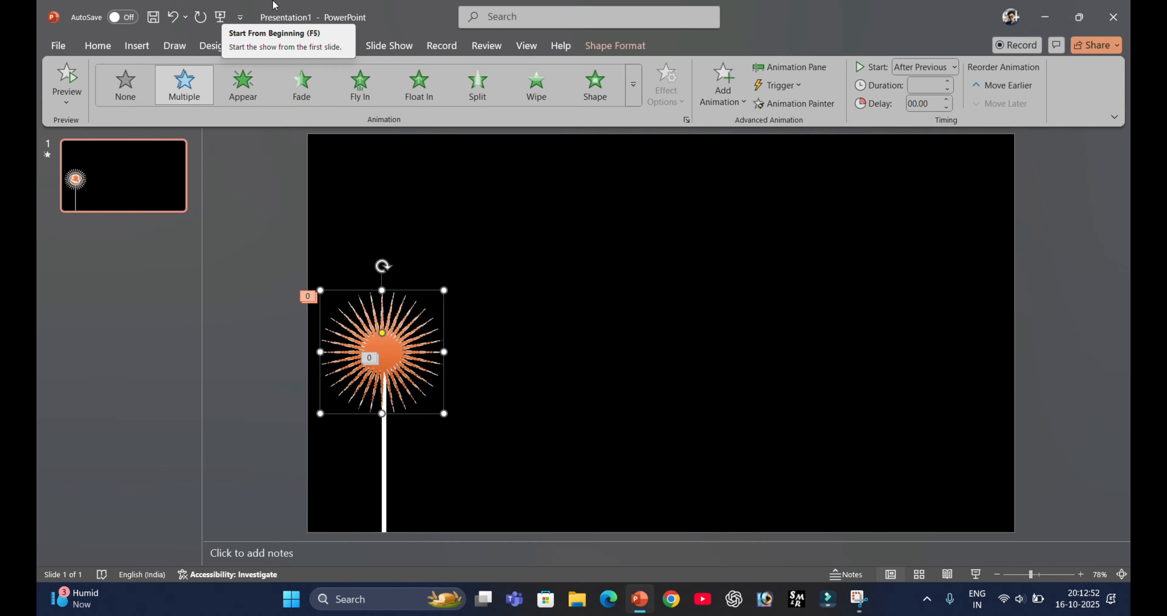
Set the white line's animations to start With Previous and play the slide show from the beginning.
click(382, 448)
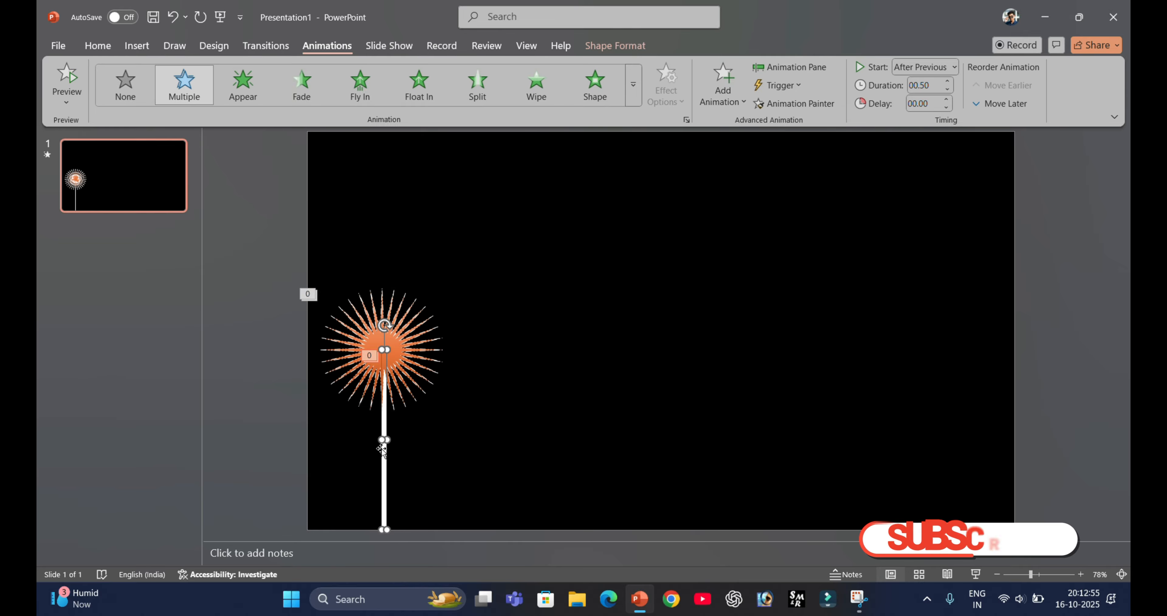
click(924, 67)
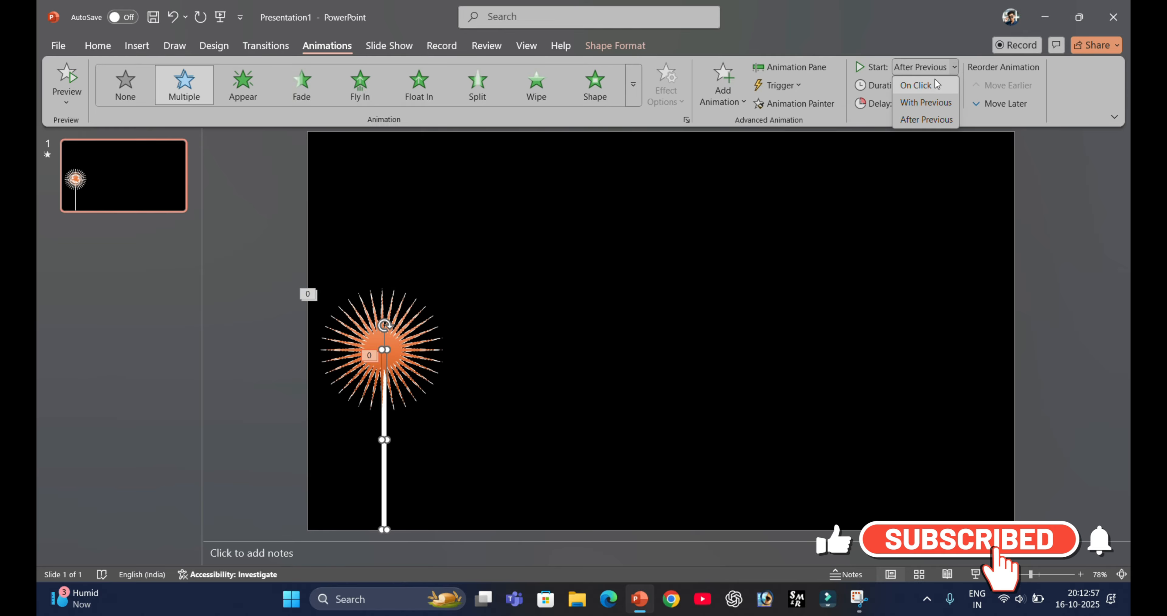
click(910, 104)
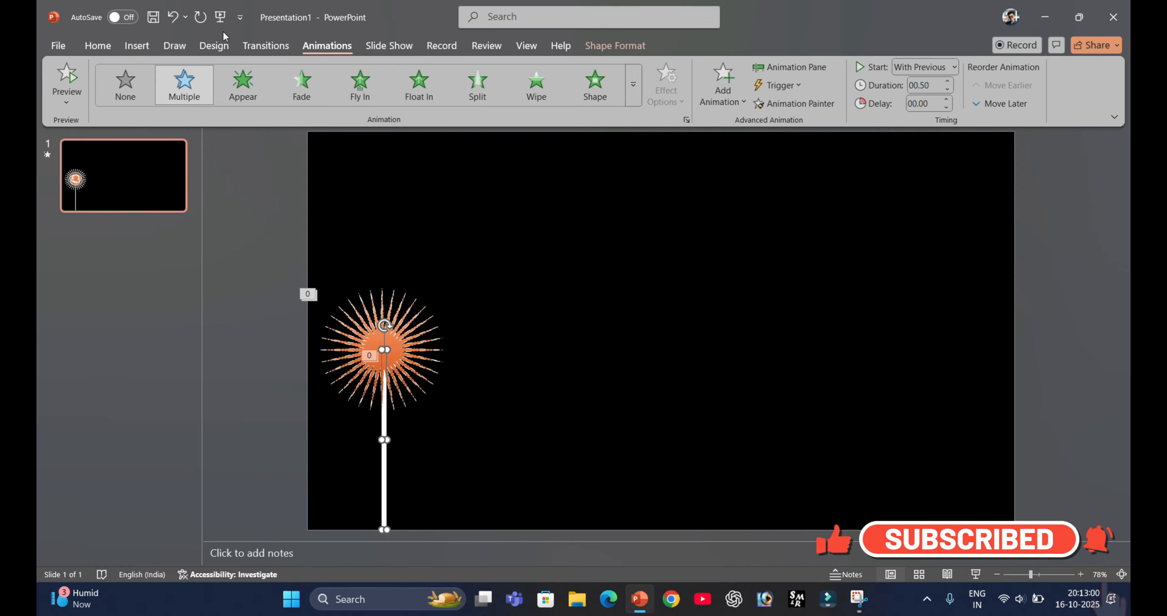
click(220, 17)
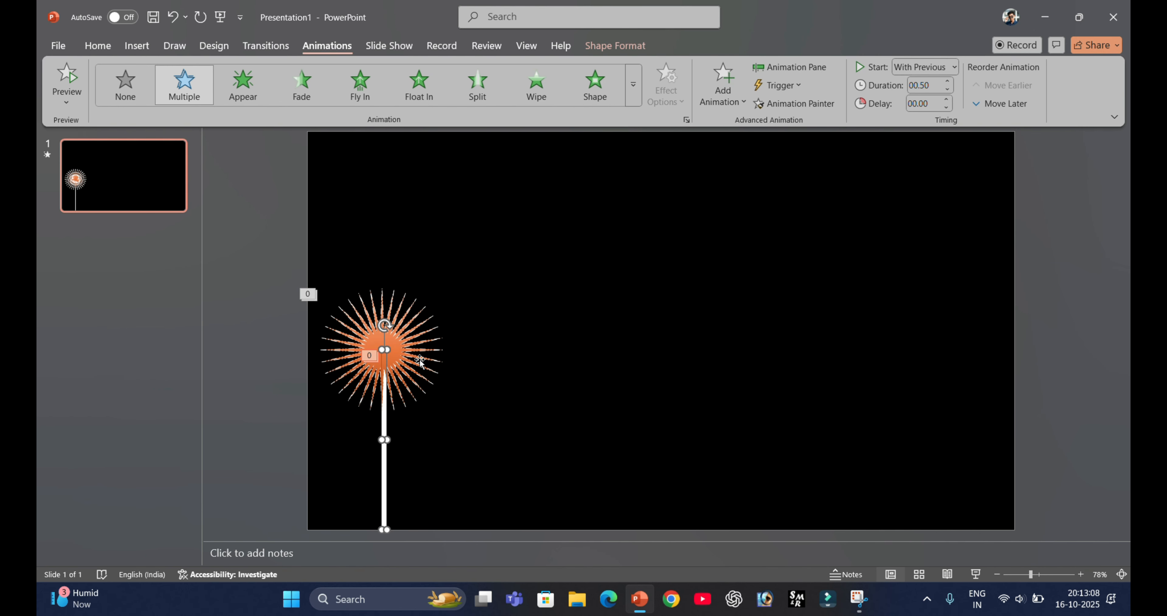
Duplicate the starburst together with its white line and place the copy beside the original, lower on the slide.
click(415, 357)
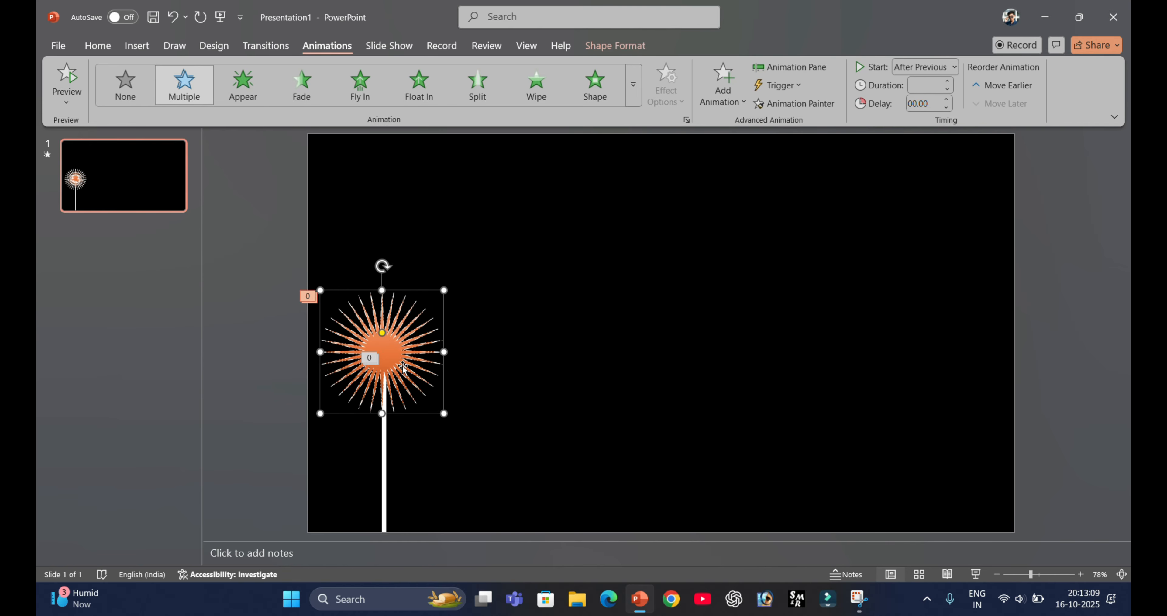
shift+click(383, 458)
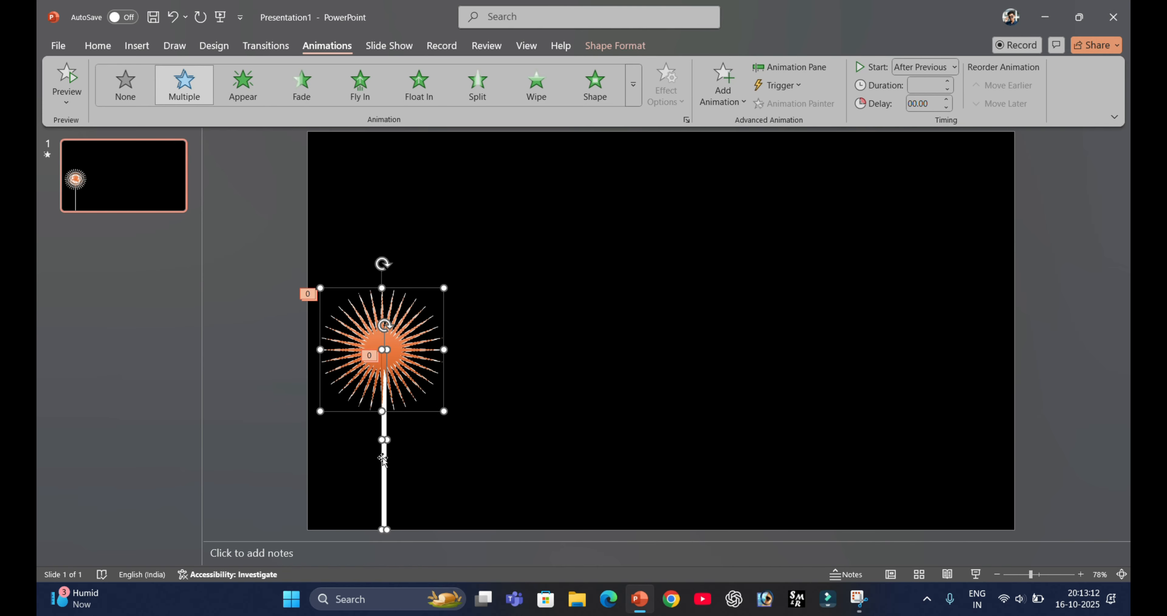
key(ctrl+d)
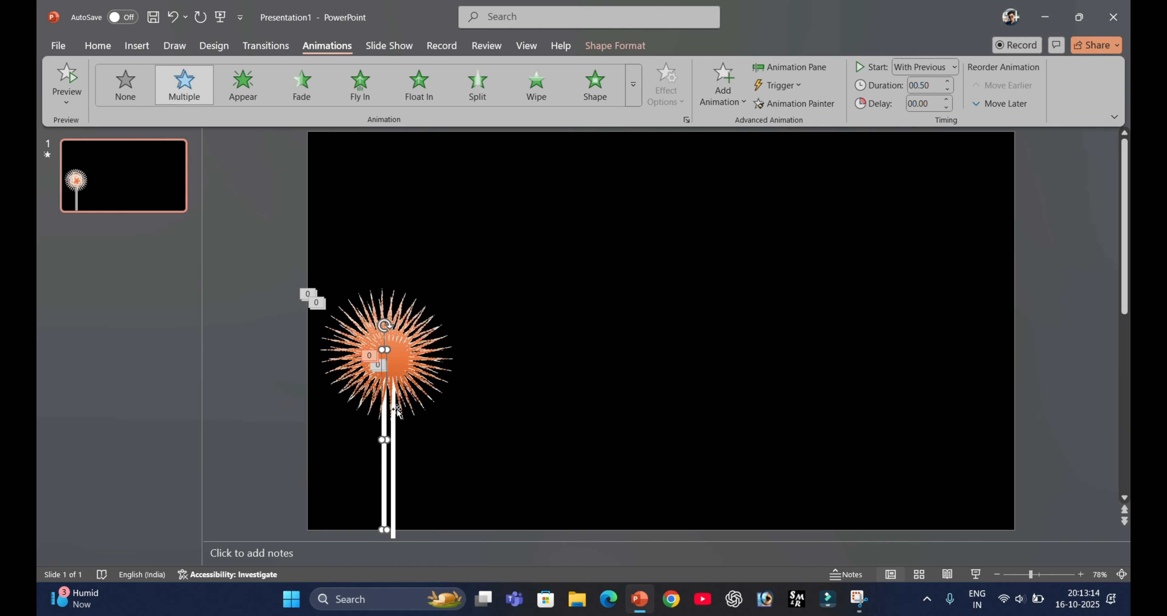
key(ctrl+z)
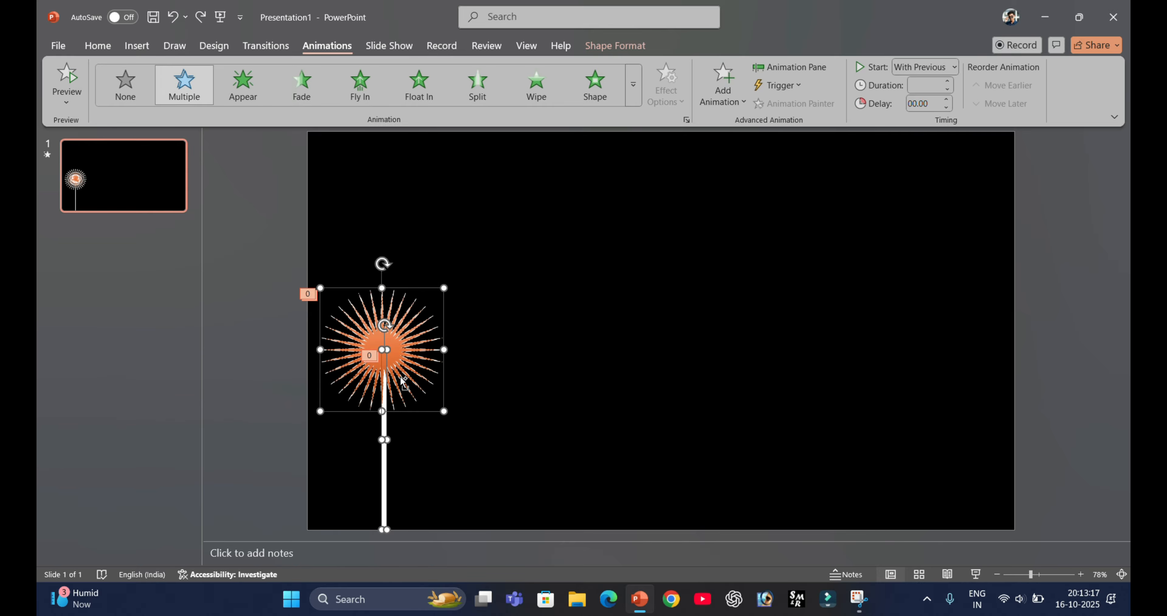
key(ctrl+y)
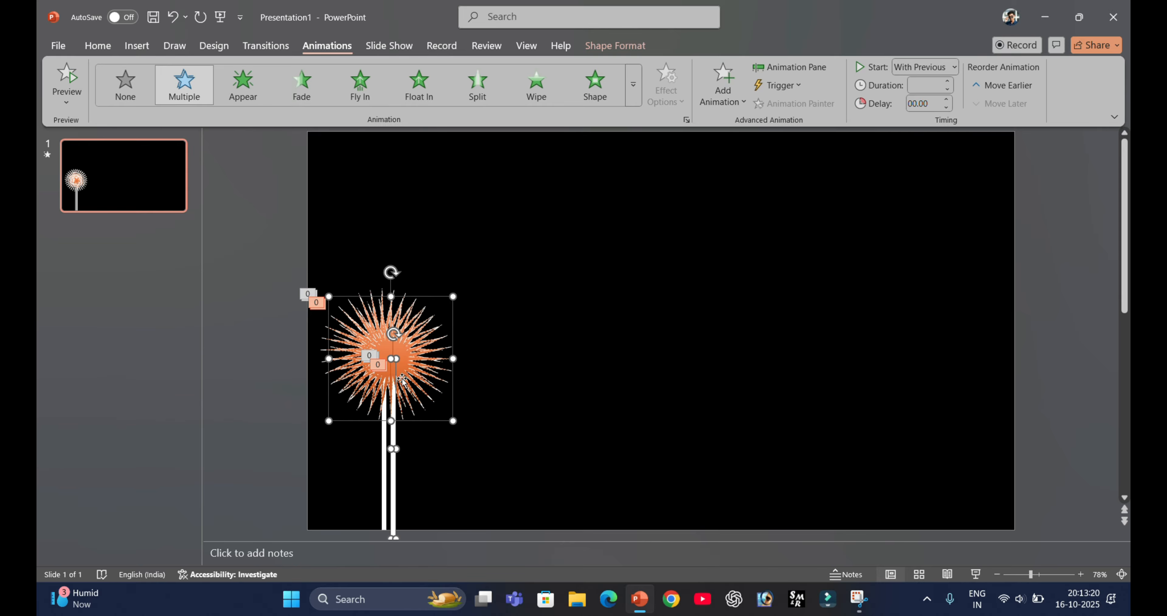
drag(402, 380, 508, 450)
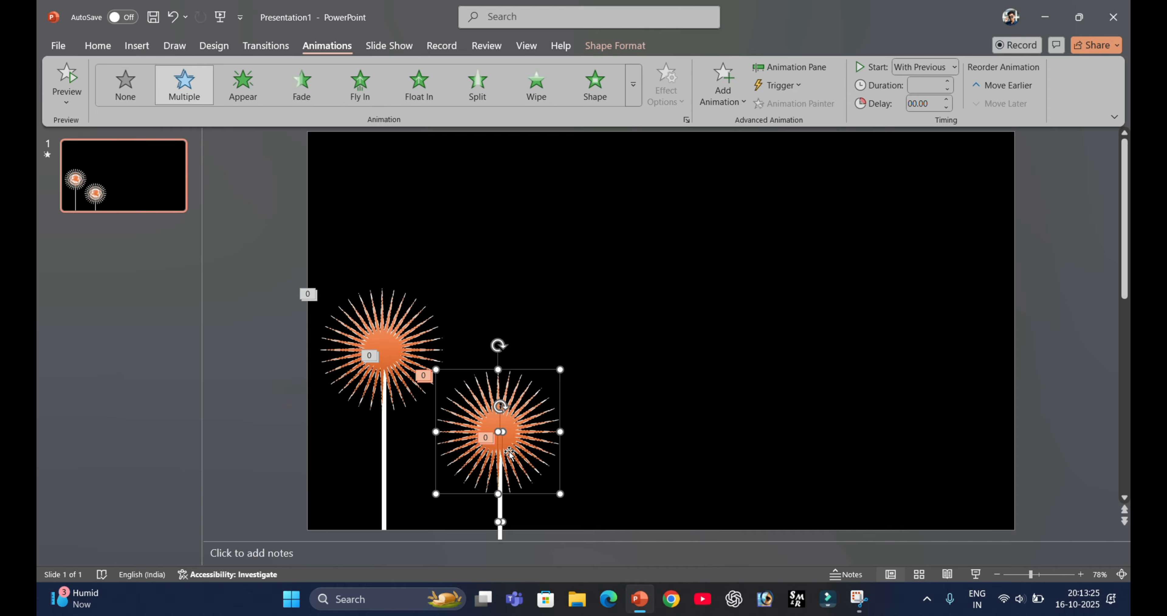
Duplicate the starburst and line twice more, placing the third pair level with the first and the fourth about level with the second.
key(ctrl+d)
drag(636, 355, 637, 194)
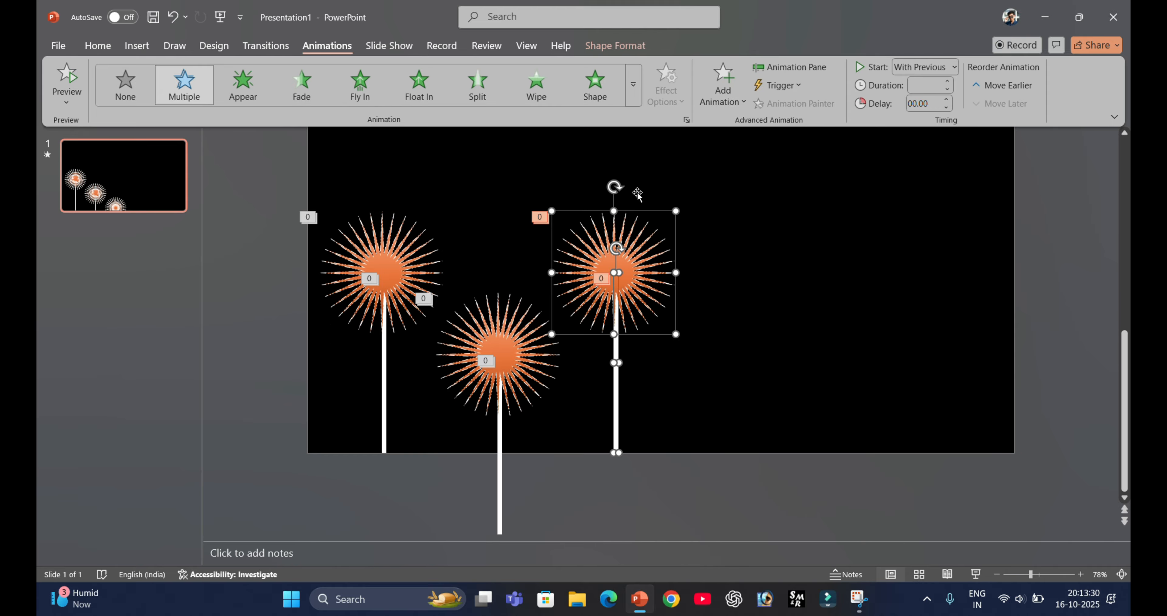
key(ctrl+d)
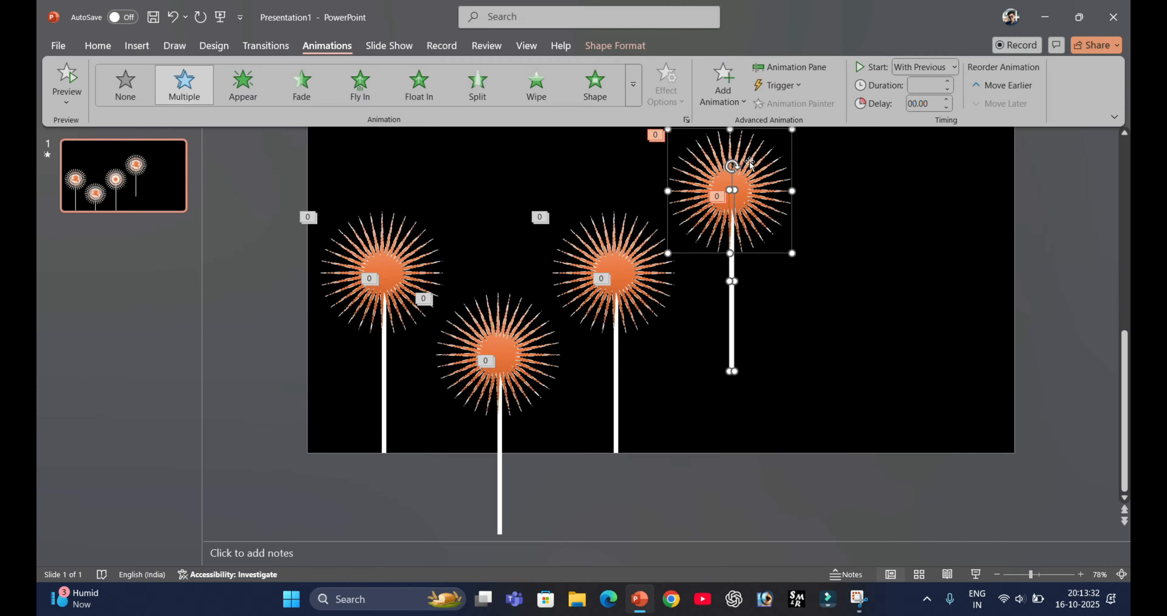
drag(749, 163, 753, 350)
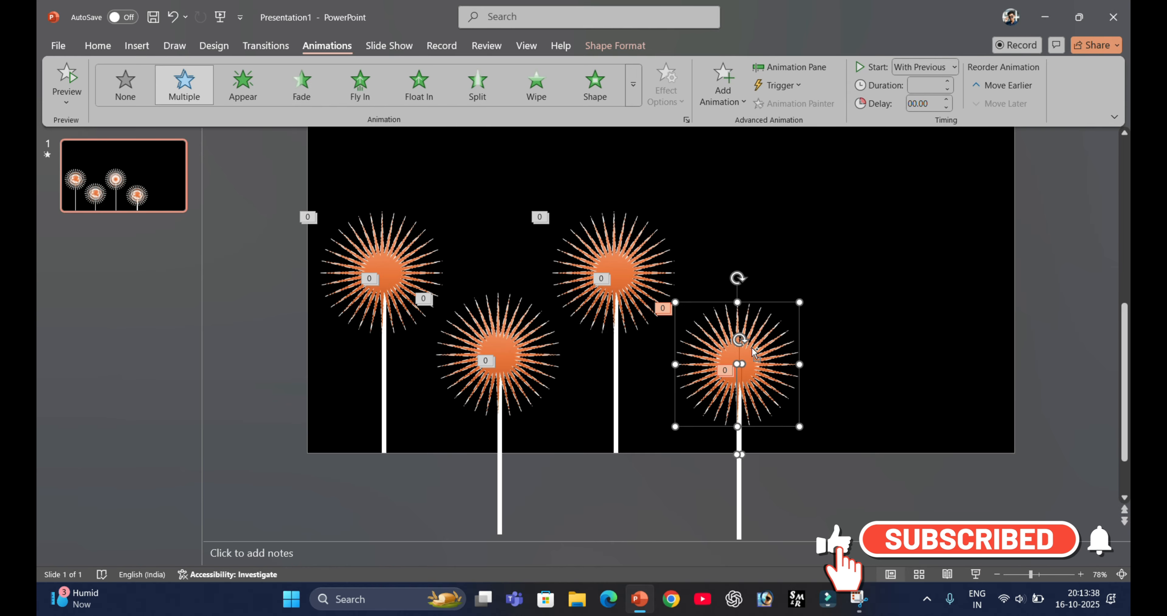
Add a fifth copy of the starburst and line at the right end of the row, level with the first and third.
scroll(752, 351, down, 3)
key(ctrl+d)
drag(899, 353, 916, 191)
scroll(917, 195, up, 3)
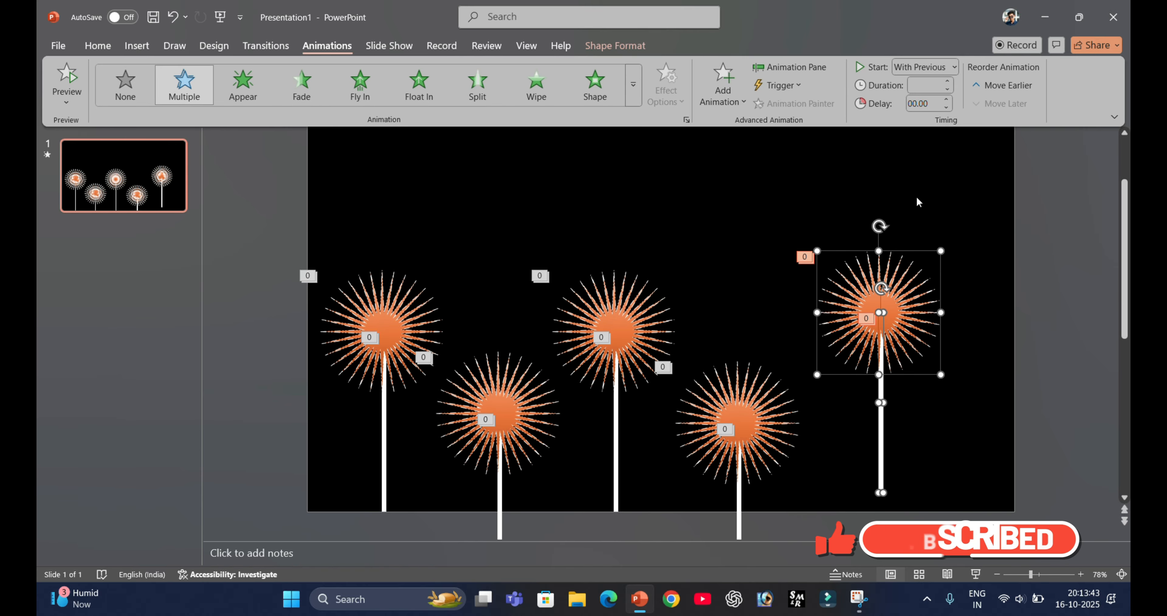
drag(904, 321, 890, 322)
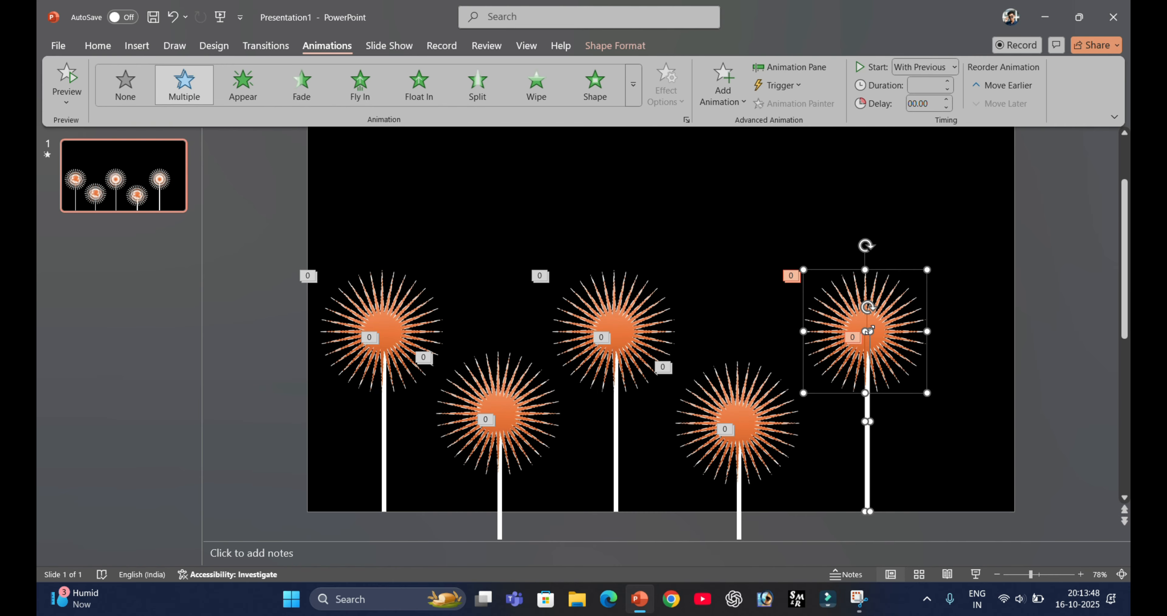
Select all the starbursts and lines and nudge them rightward until the row is centered on the slide.
key(ctrl+a)
key(Right)
key(Right)
key(Right)
key(Right)
key(Right)
key(Right)
key(Right)
key(Right)
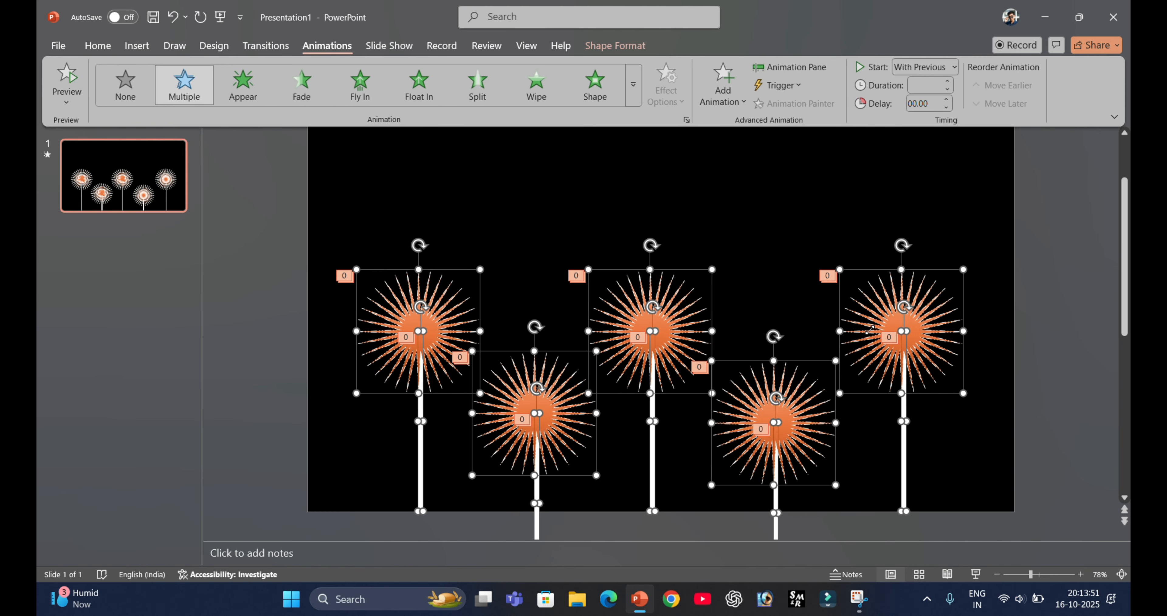
key(Left)
key(Left)
key(Left)
key(Left)
key(Left)
key(Left)
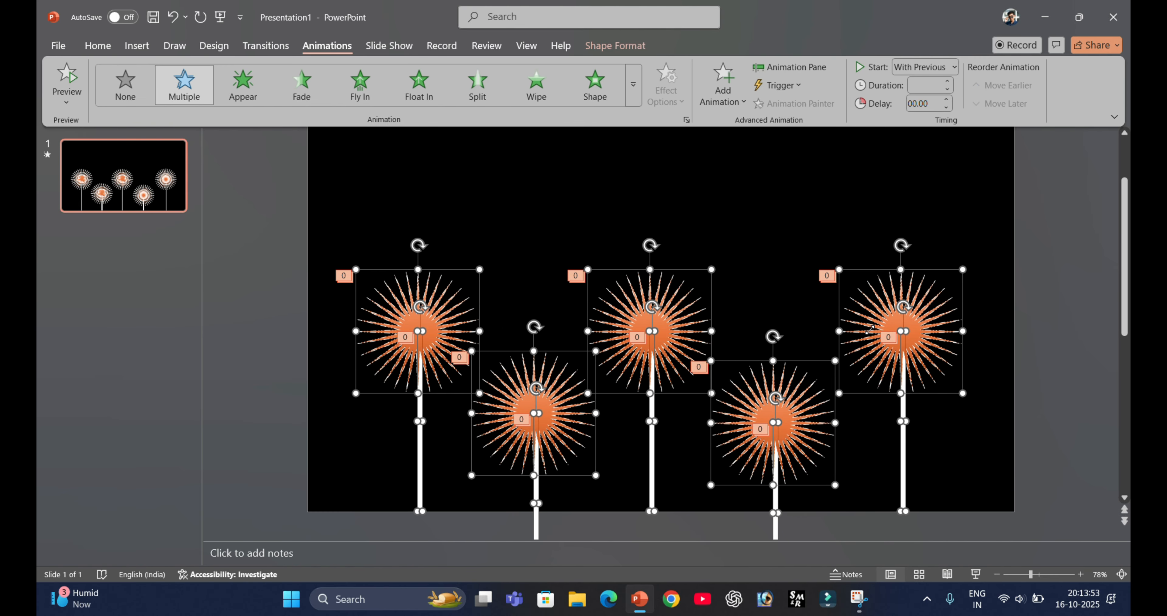
key(Right)
key(Right)
key(Right)
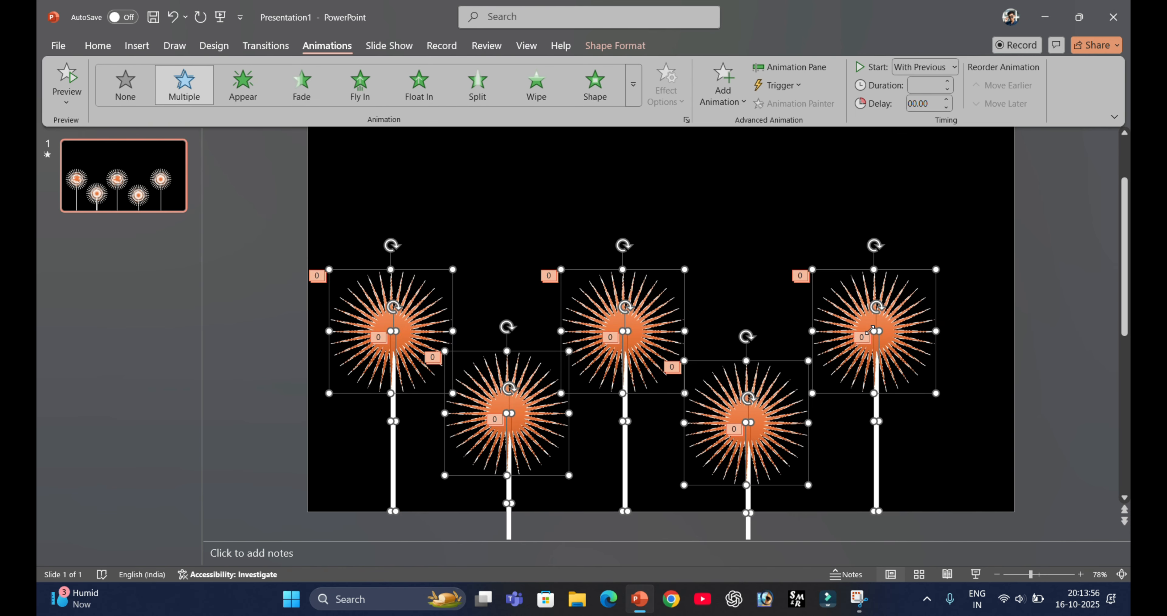
key(Right)
key(Right)
key(Right)
key(Right)
key(Right)
key(Right)
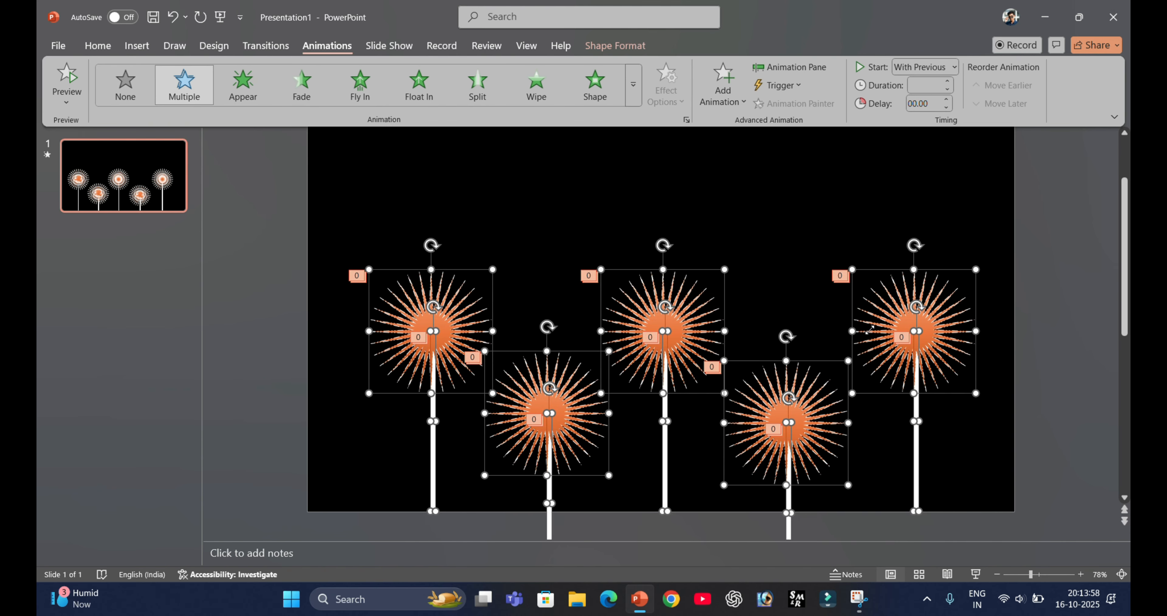
key(ctrl+d)
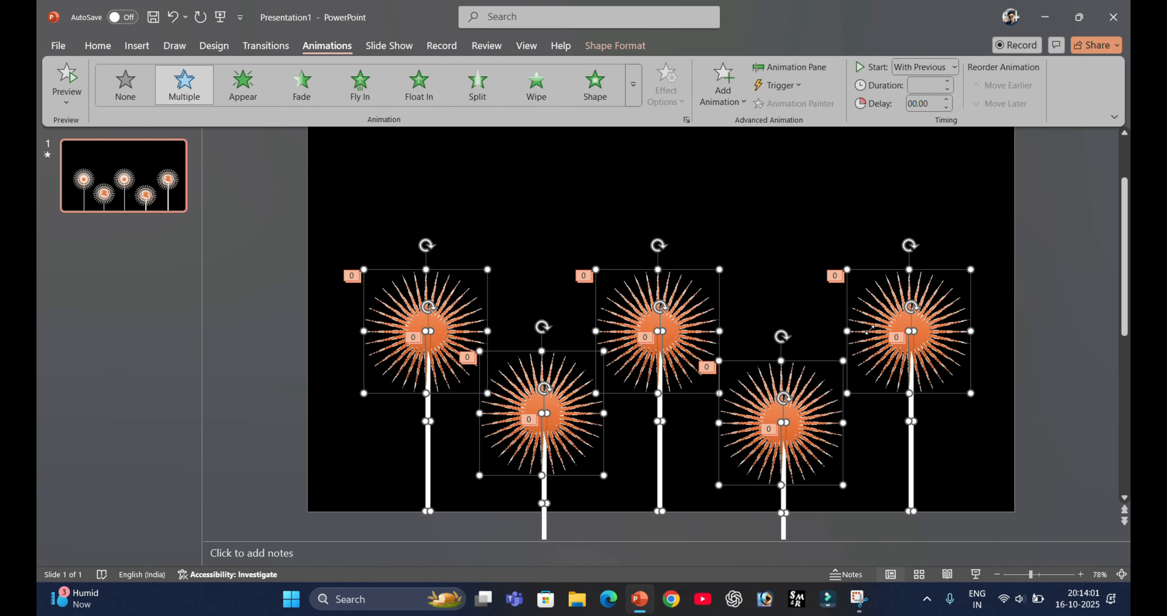
scroll(903, 322, down, 2)
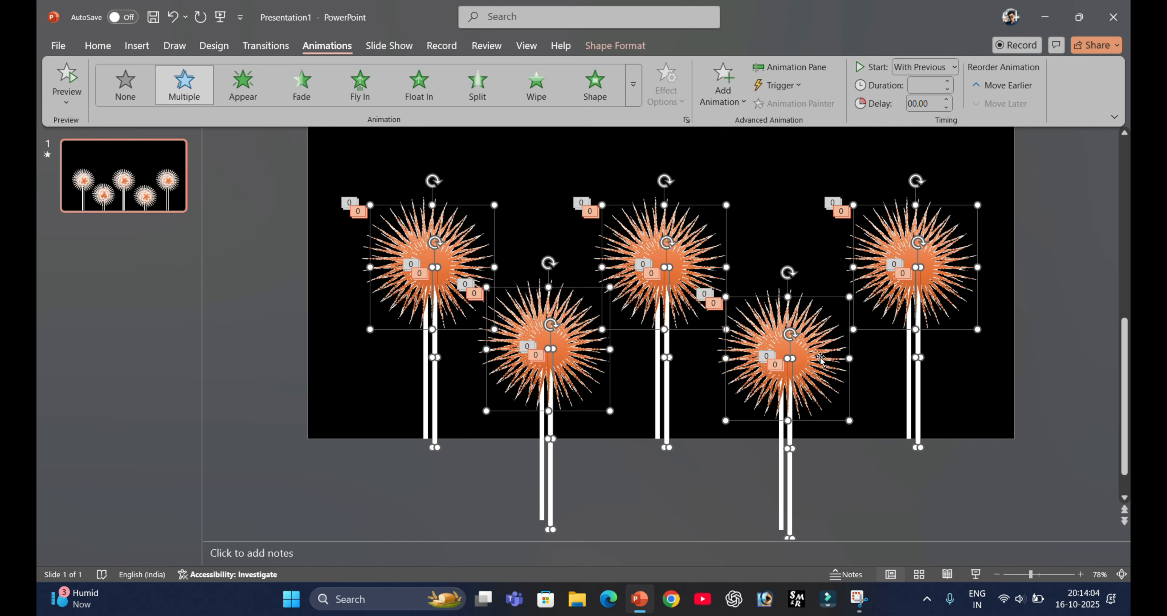
drag(815, 351, 813, 343)
key(ctrl+z)
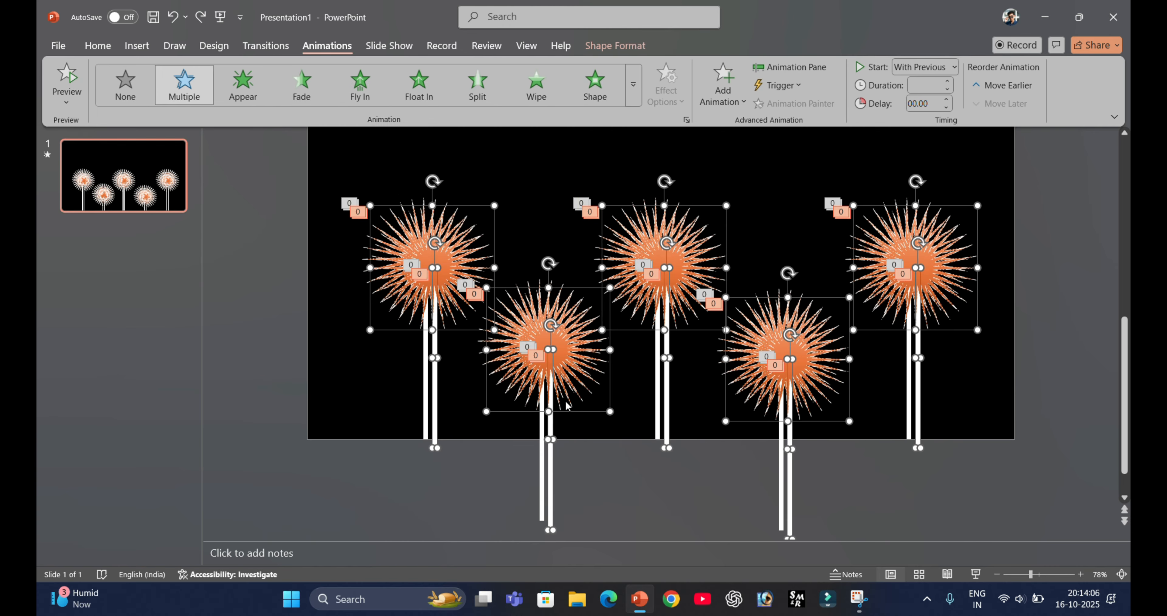
key(ctrl+z)
click(358, 451)
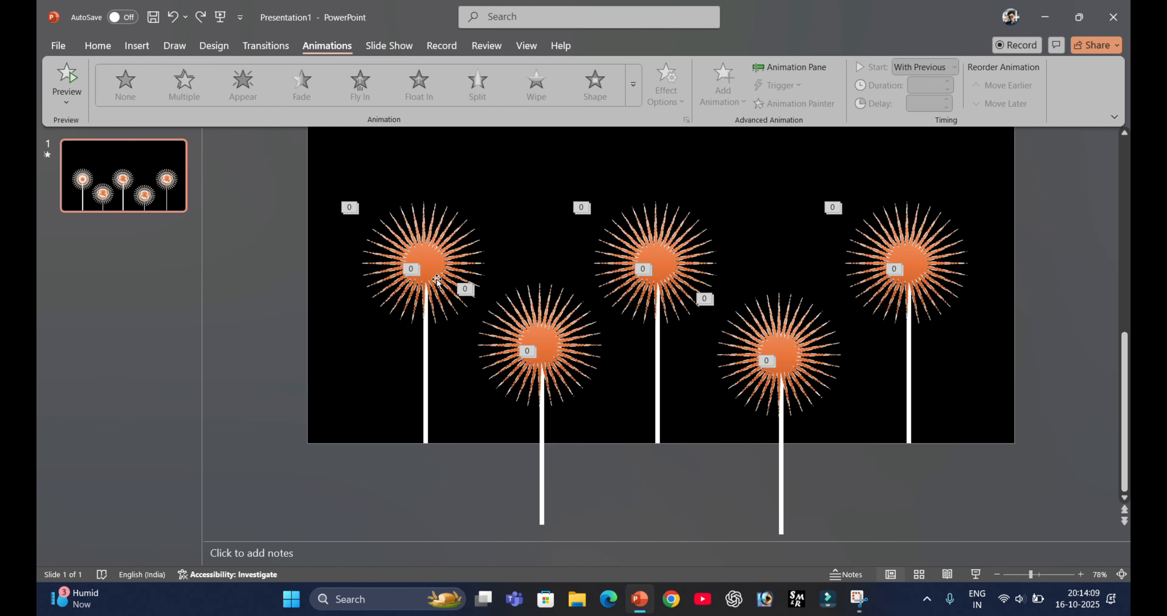
Change the second starburst's gradient fill type to Radial with the direction from the center.
click(522, 312)
right_click(521, 312)
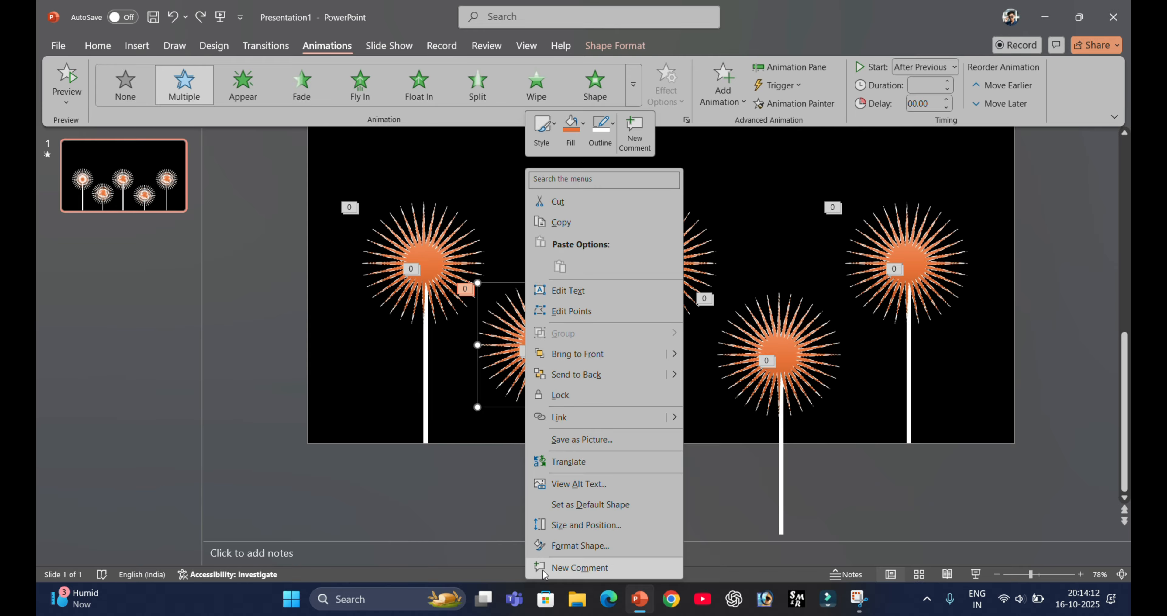
click(565, 545)
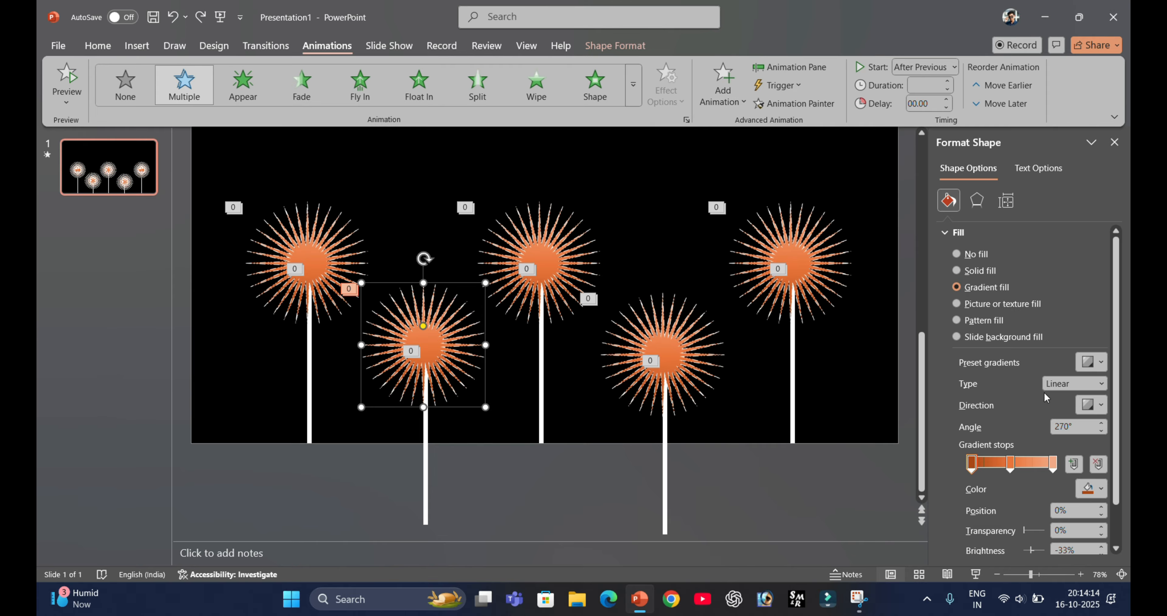
click(1010, 461)
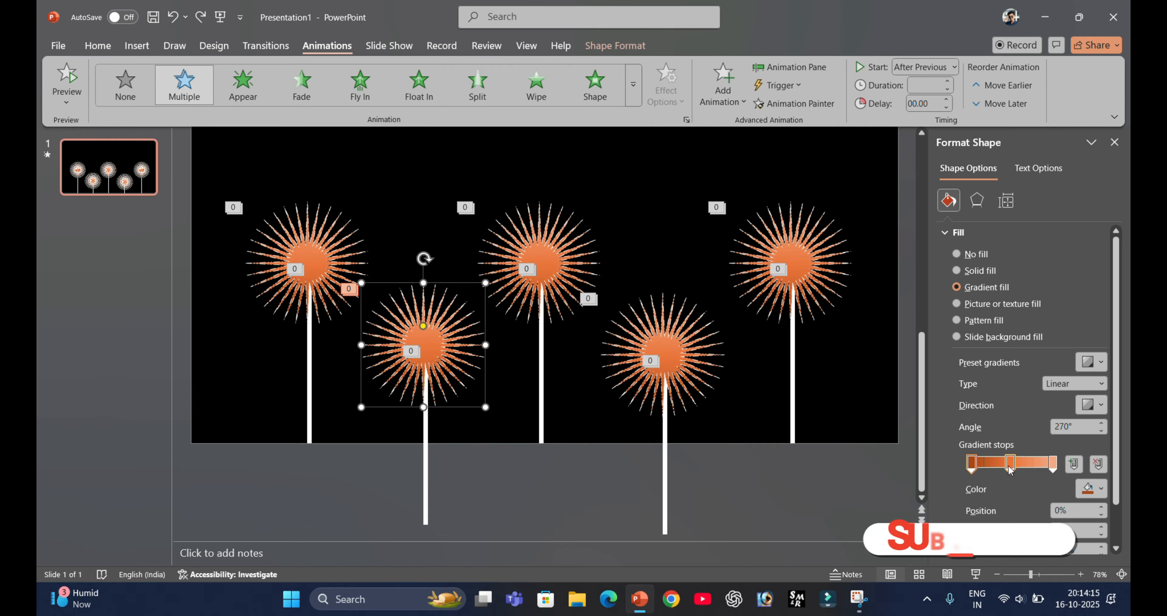
click(1091, 489)
click(1091, 488)
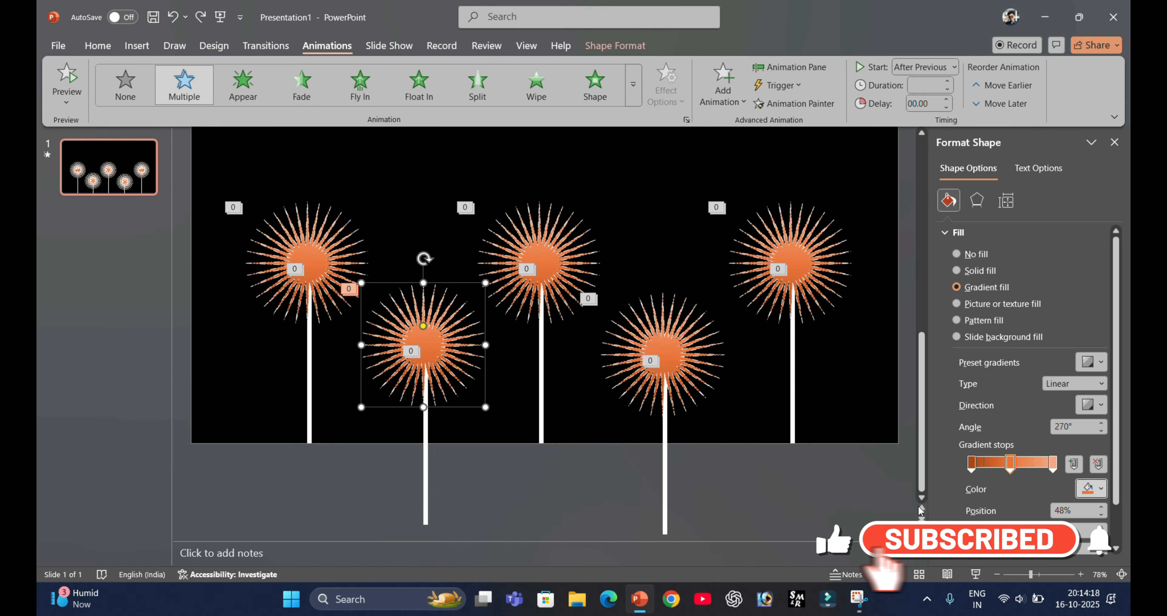
click(1097, 383)
click(1077, 414)
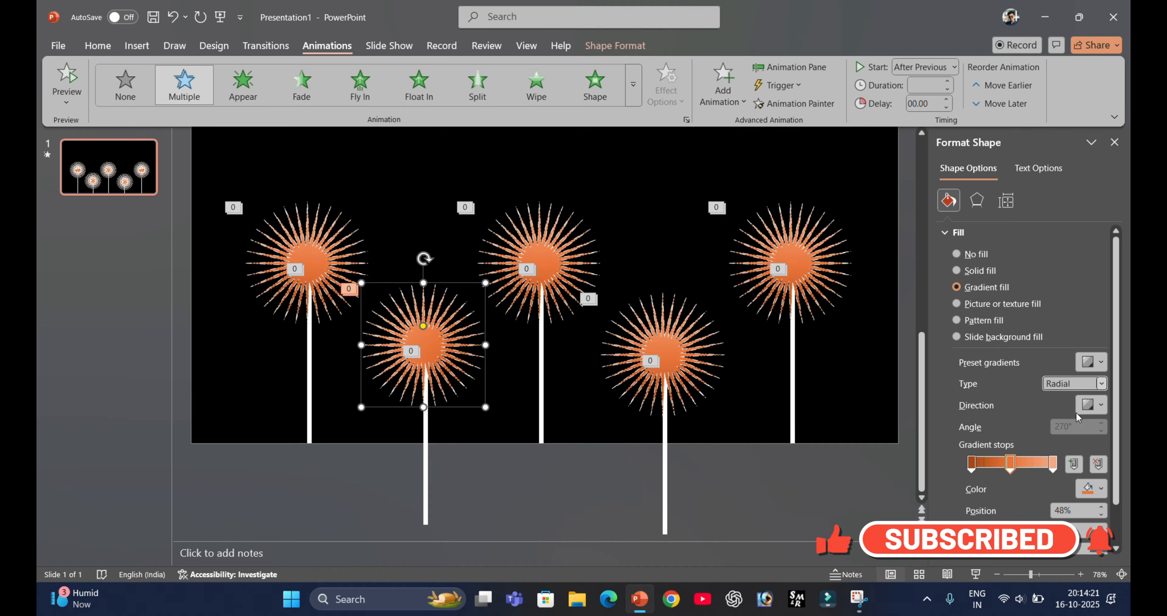
click(1100, 403)
click(1037, 440)
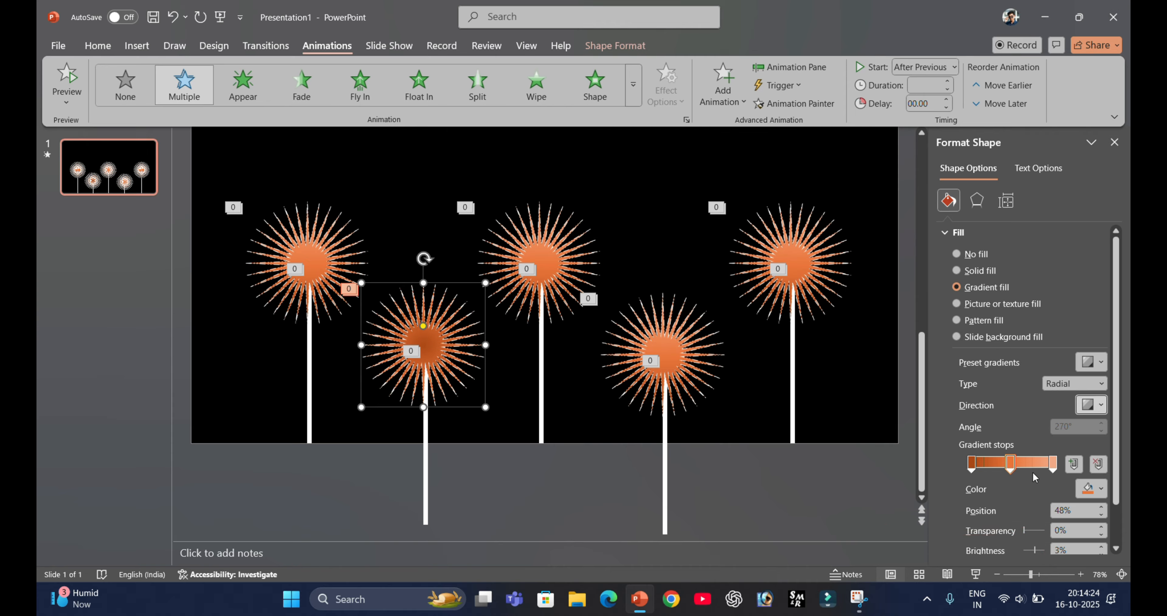
Set the middle gradient stop of the second starburst to standard yellow.
click(1008, 468)
click(1091, 489)
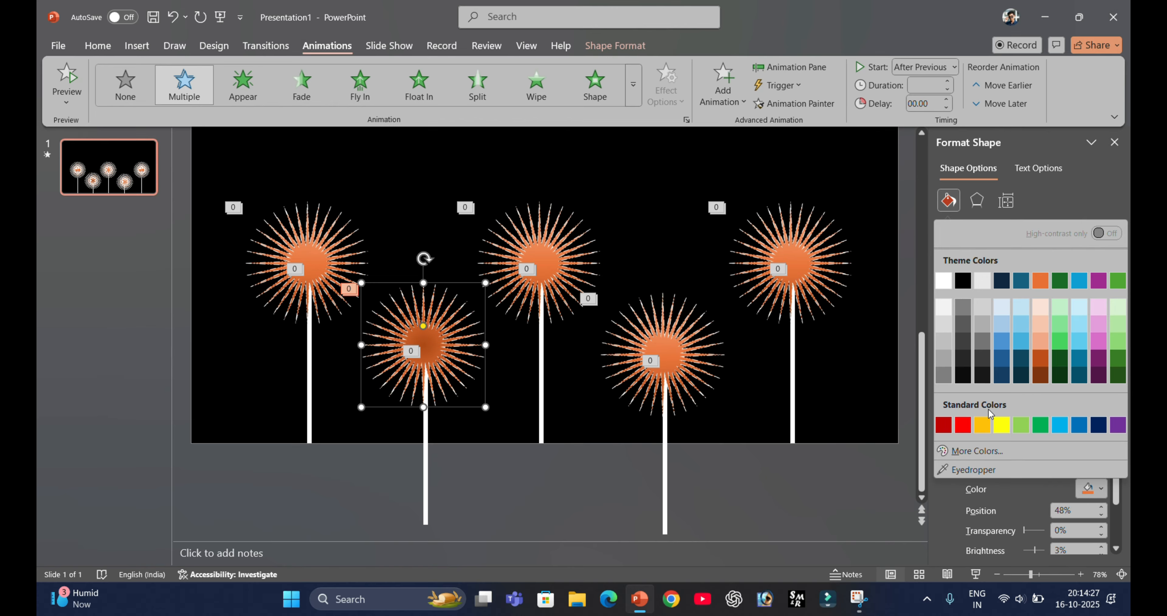
click(1002, 426)
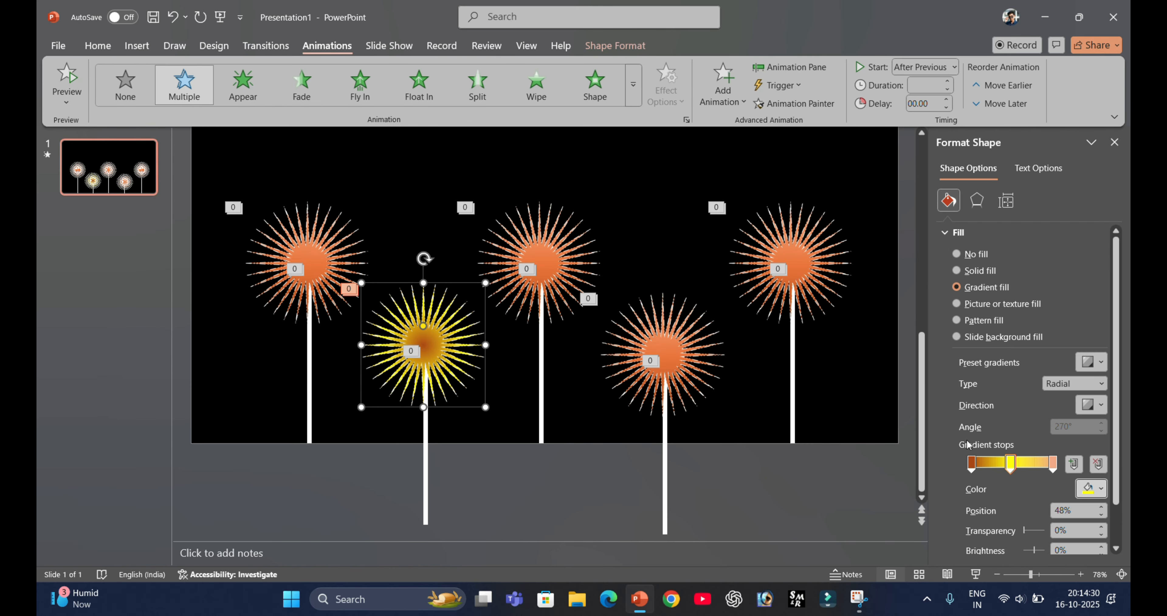
Change the third starburst's gradient fill type to Radial with the direction from the center.
click(549, 245)
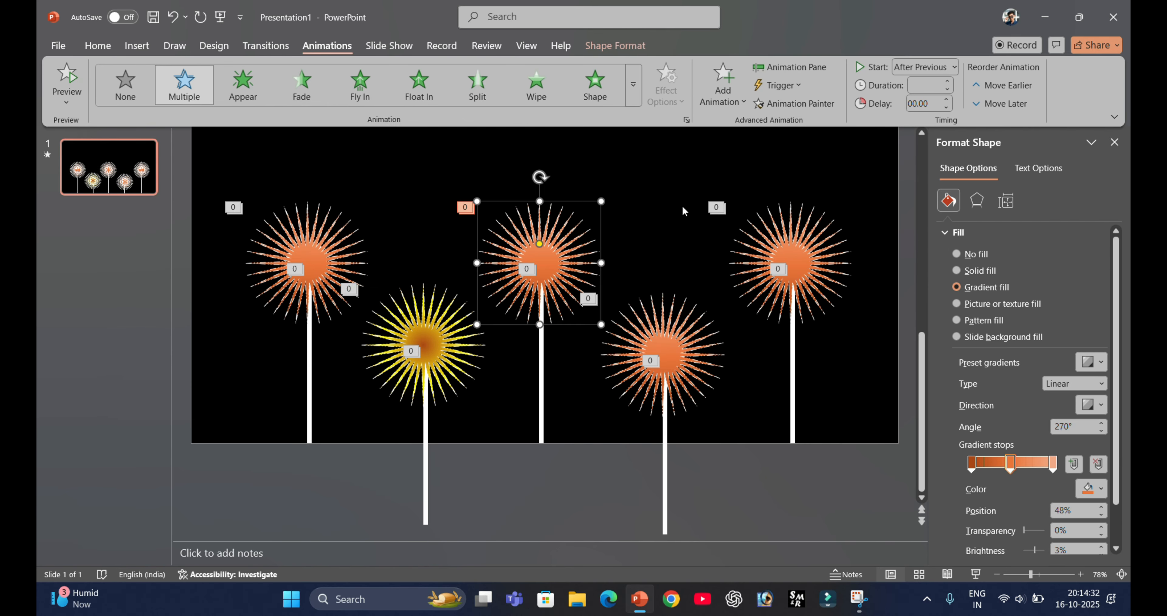
click(1101, 385)
click(1071, 407)
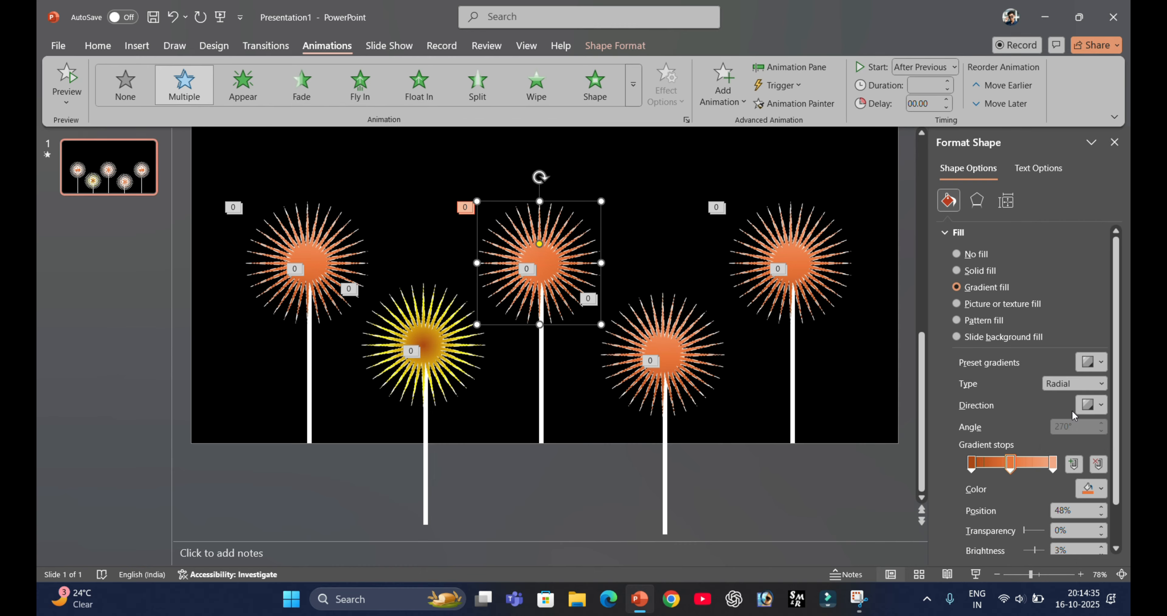
click(1091, 404)
click(1025, 443)
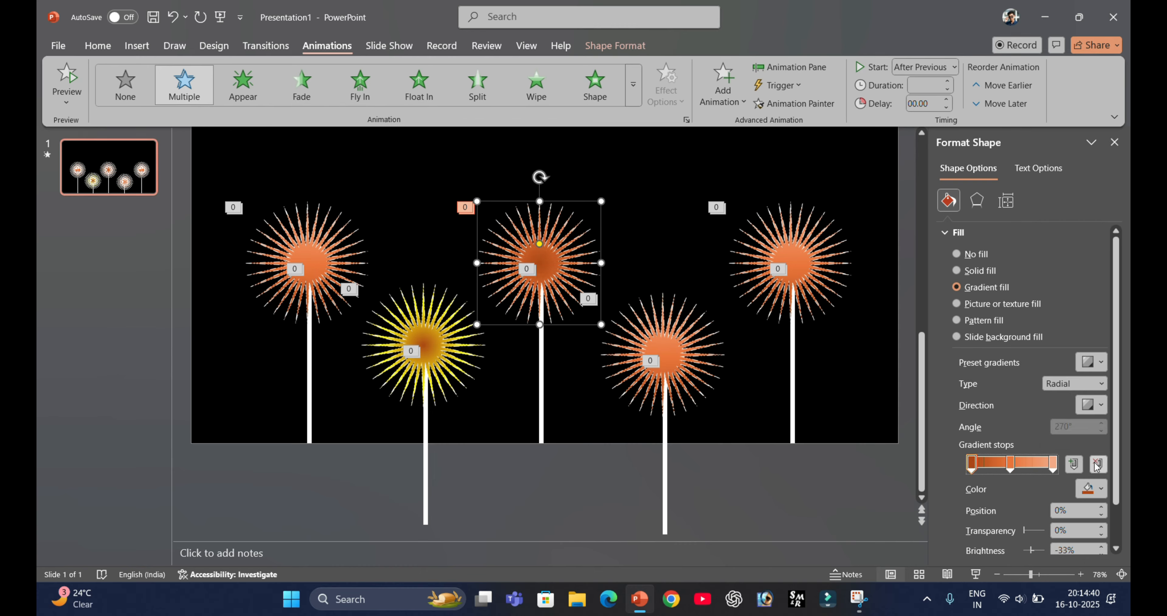
Set the third starburst's first gradient stop to standard dark blue and its last stop to theme green with 60% brightness.
click(1092, 488)
click(1098, 425)
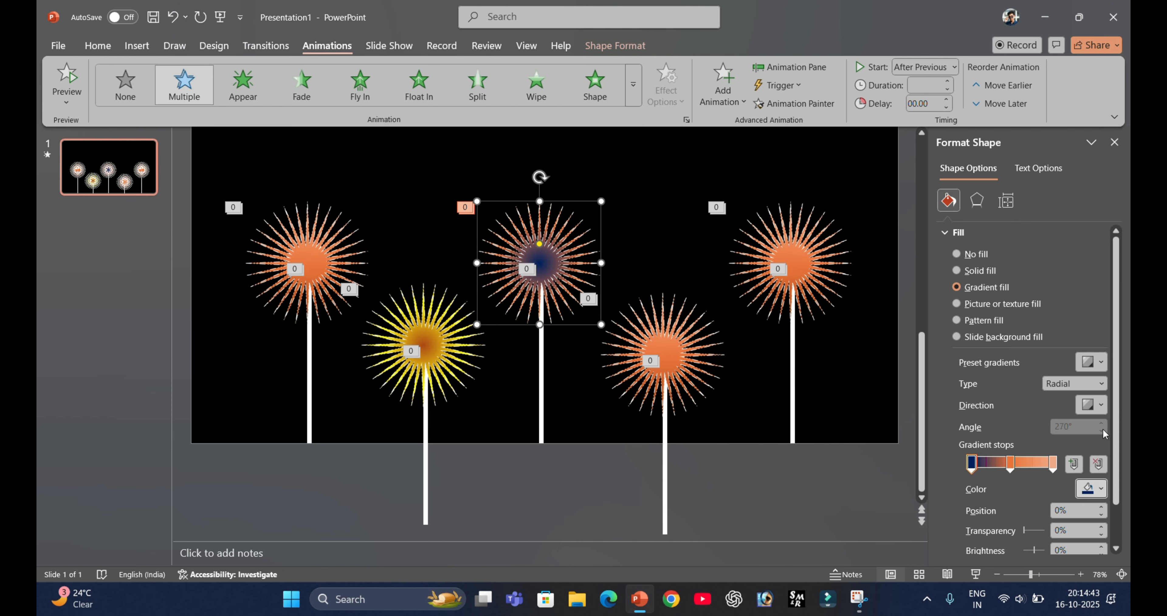
click(1050, 464)
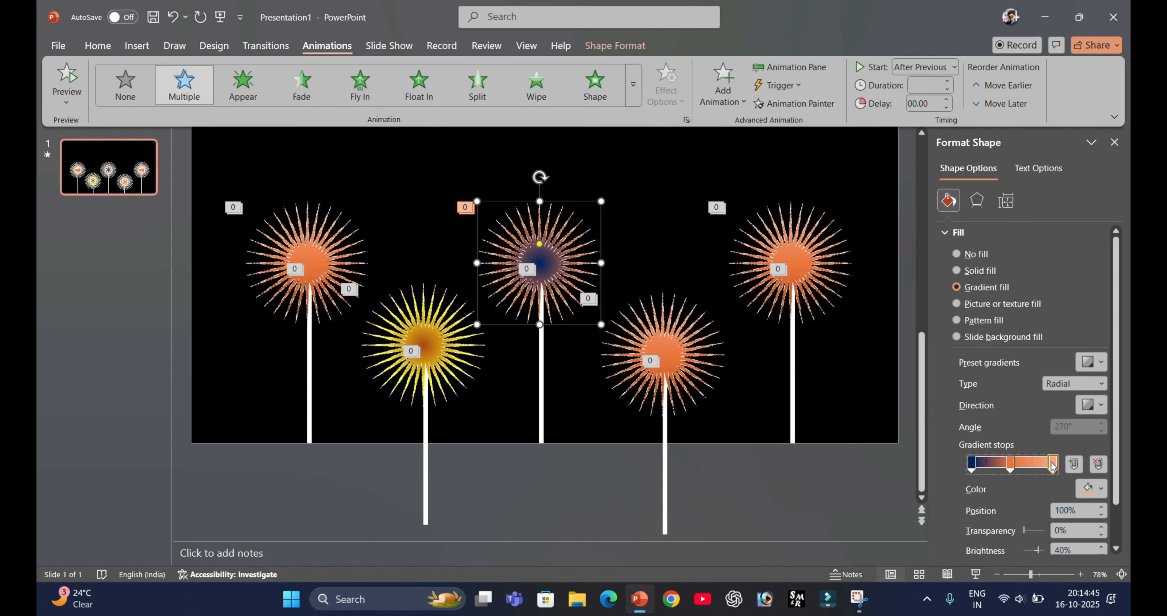
click(1095, 494)
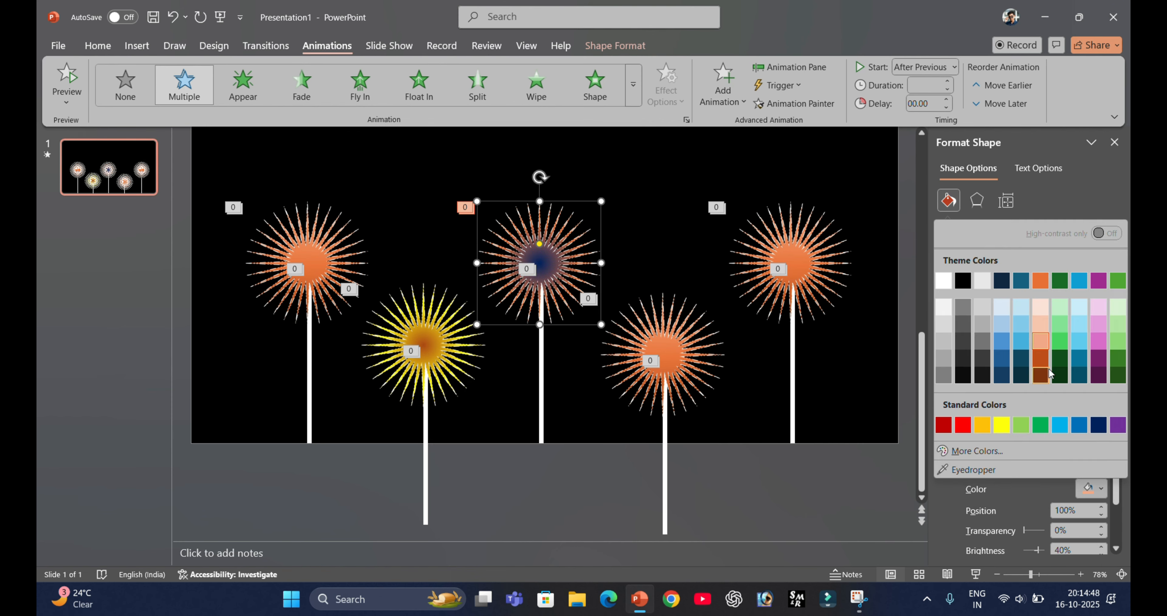
click(1059, 324)
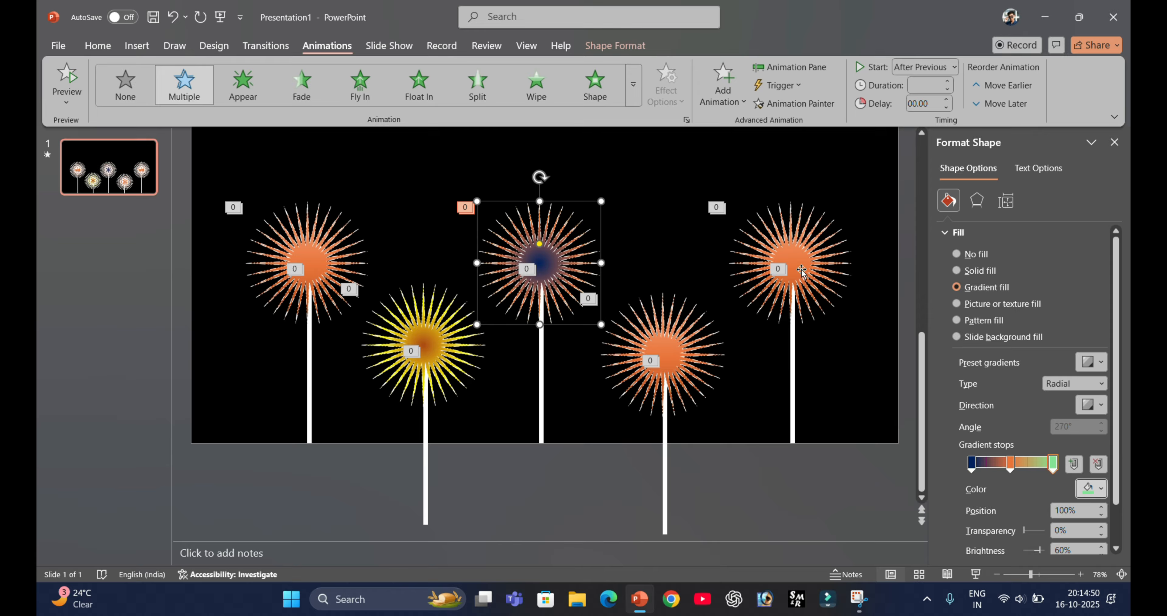
Set the first gradient stop of the fourth starburst to standard yellow.
click(689, 354)
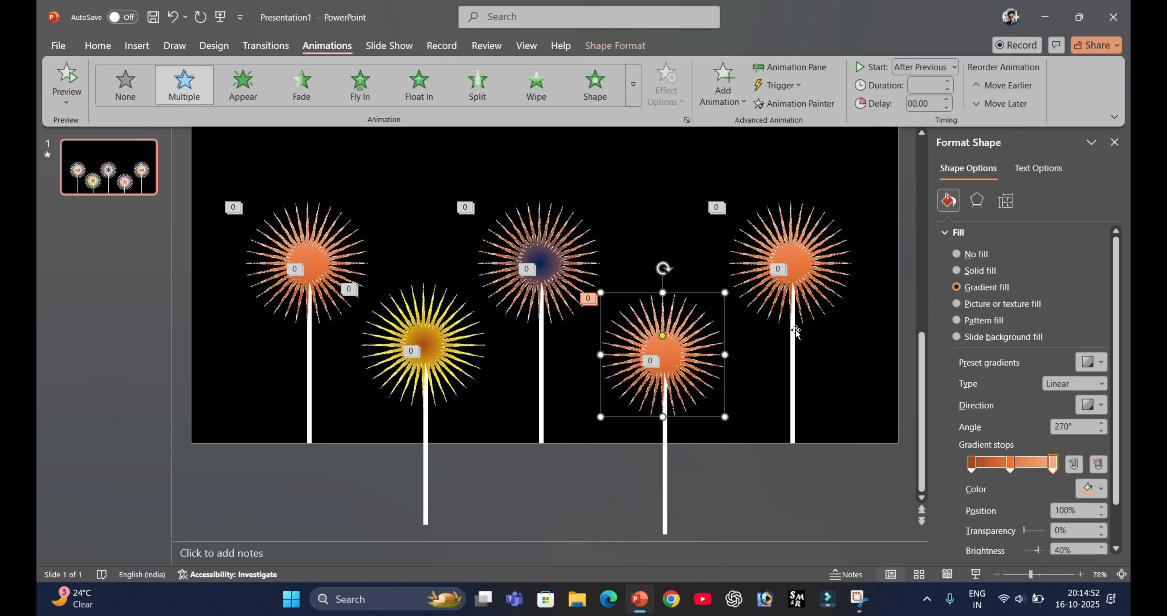
click(1009, 464)
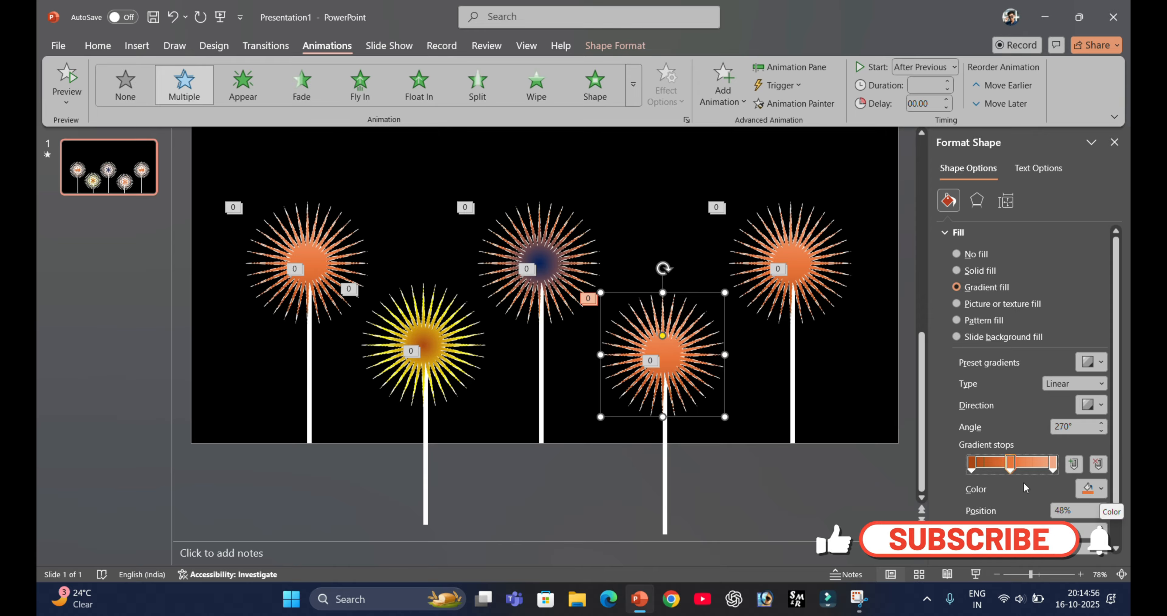
click(971, 464)
click(1090, 491)
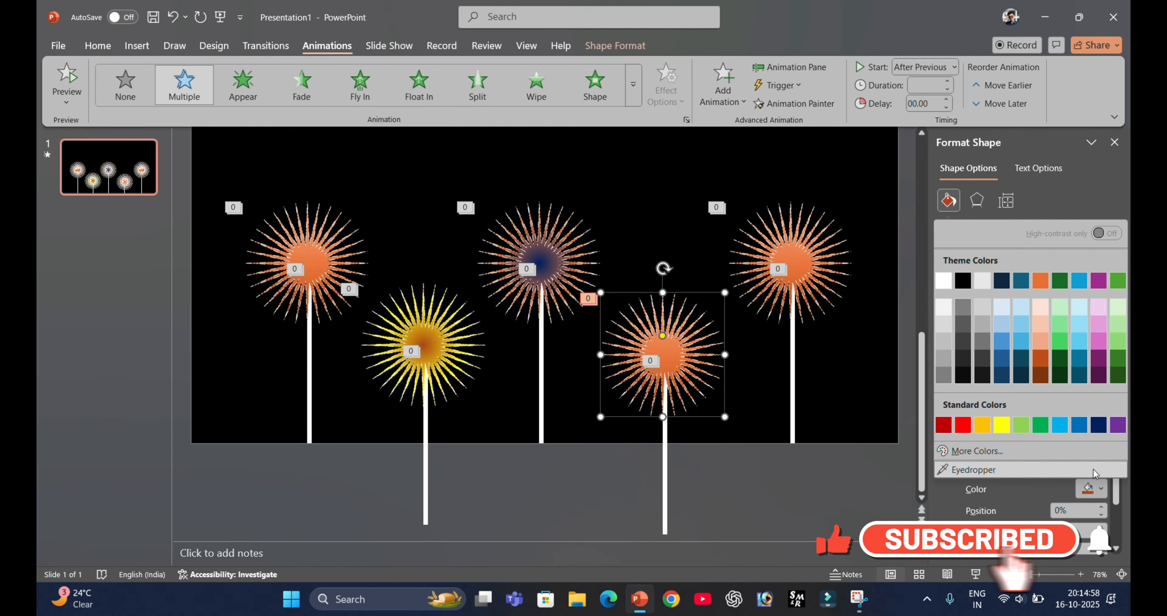
click(1001, 424)
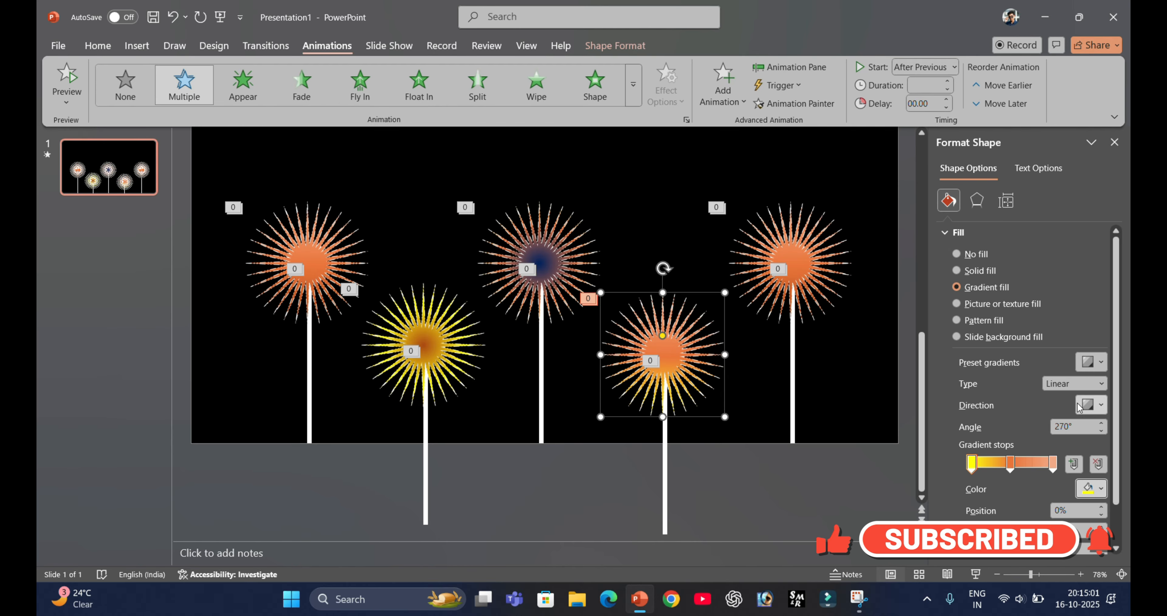
Change the fourth starburst's gradient fill type to Radial with the direction from the center.
click(1101, 384)
click(1085, 414)
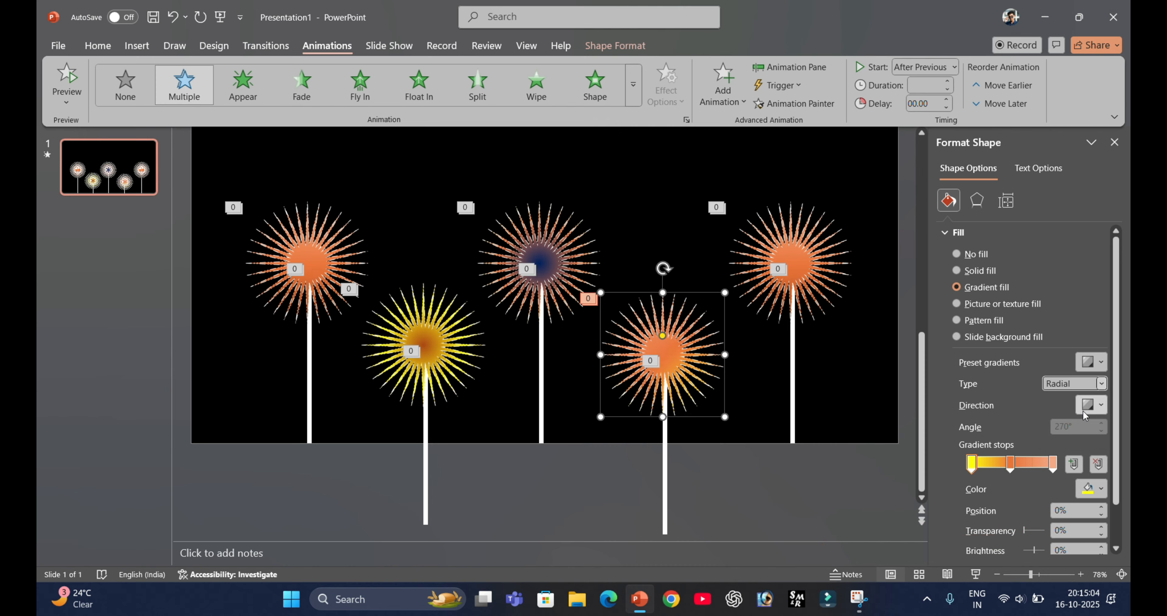
click(1092, 406)
click(1025, 438)
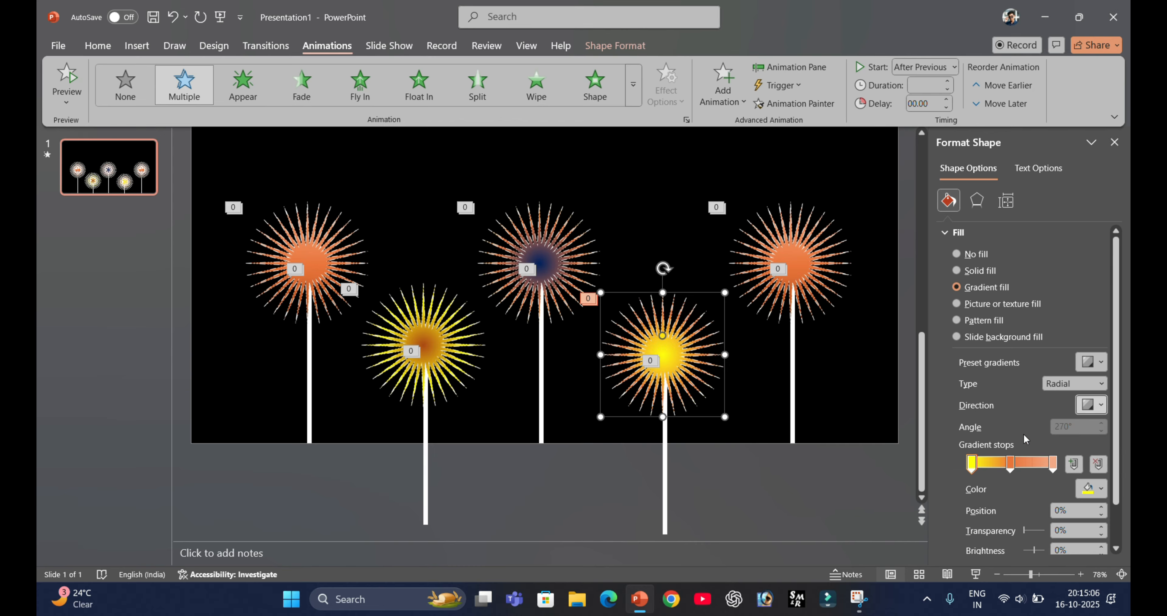
Set the fourth starburst's middle gradient stop to standard dark blue.
click(1011, 466)
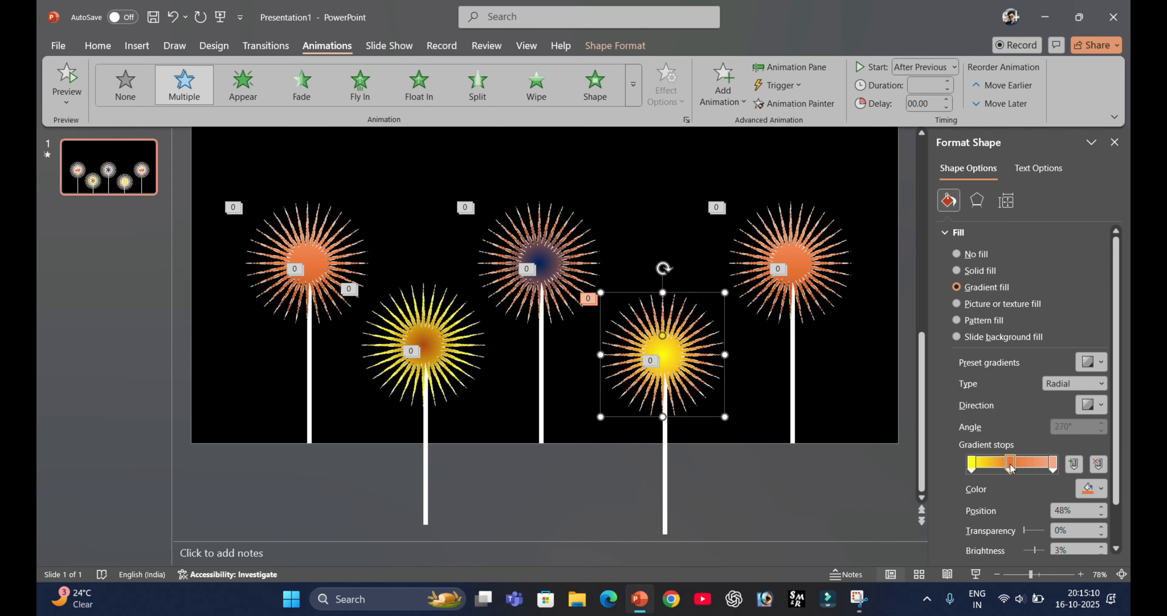
click(1094, 491)
click(1100, 425)
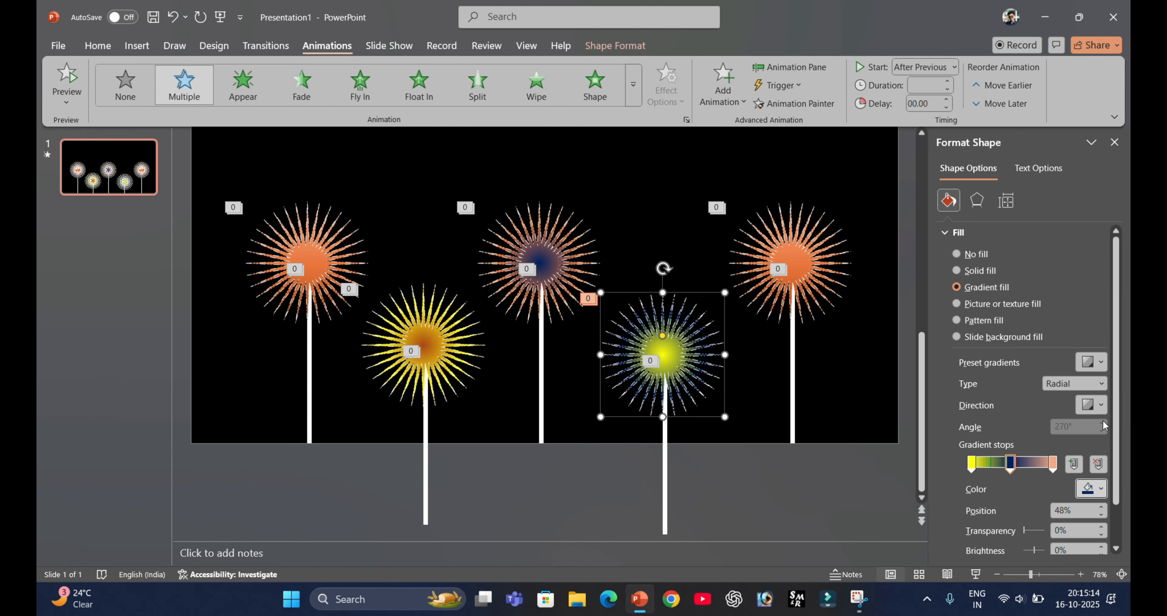
Reverse the fifth starburst's gradient stops, with the light orange stop at 5%, the medium orange at 52% and the dark orange last.
click(814, 259)
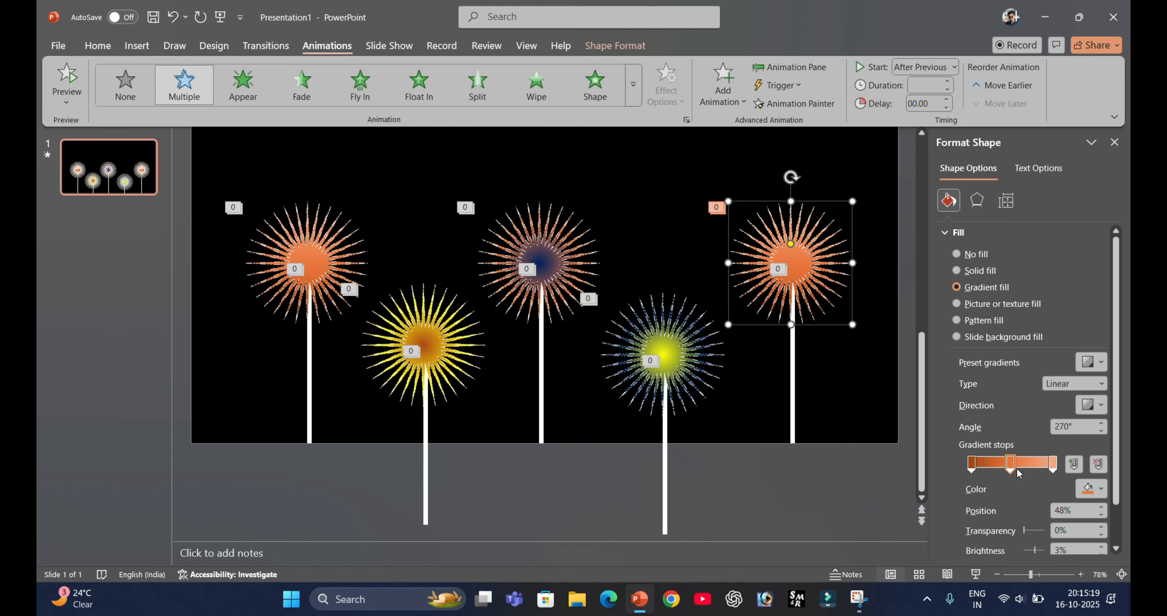
mouse_move(1013, 467)
mouse_down()
mouse_move(999, 468)
mouse_move(1031, 472)
mouse_up()
key(Delete)
click(1002, 463)
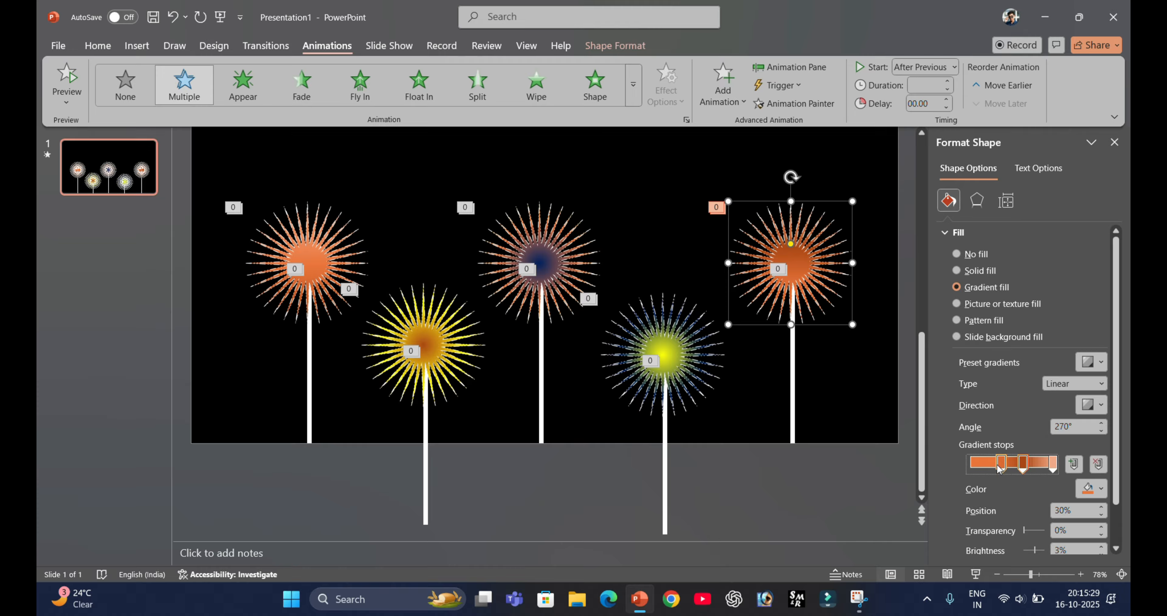
drag(1051, 469, 963, 462)
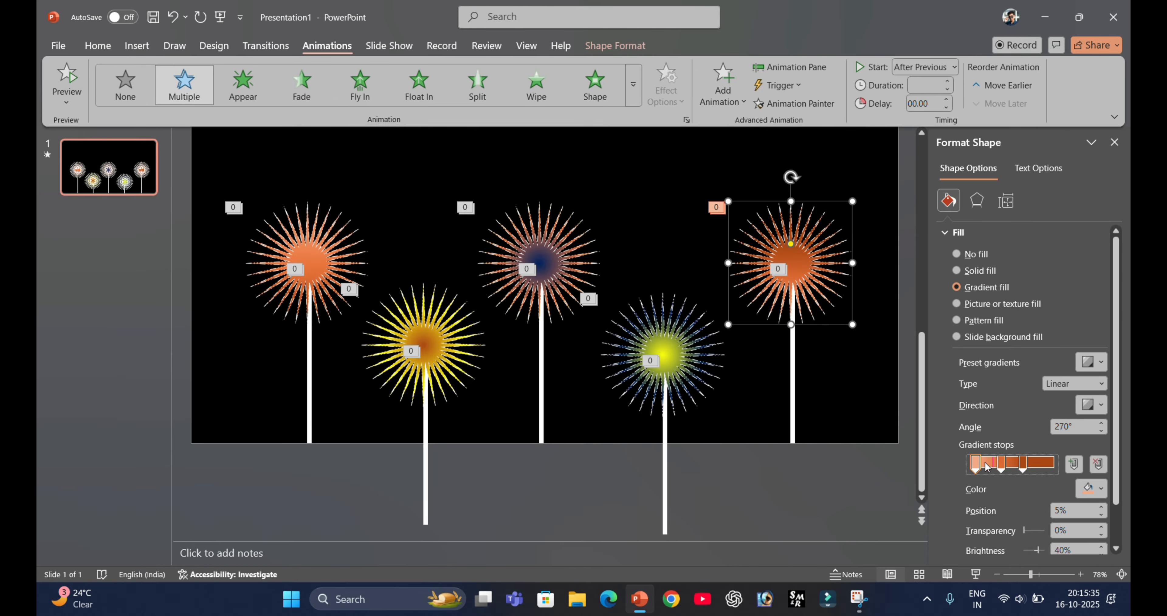
drag(1044, 467, 1017, 466)
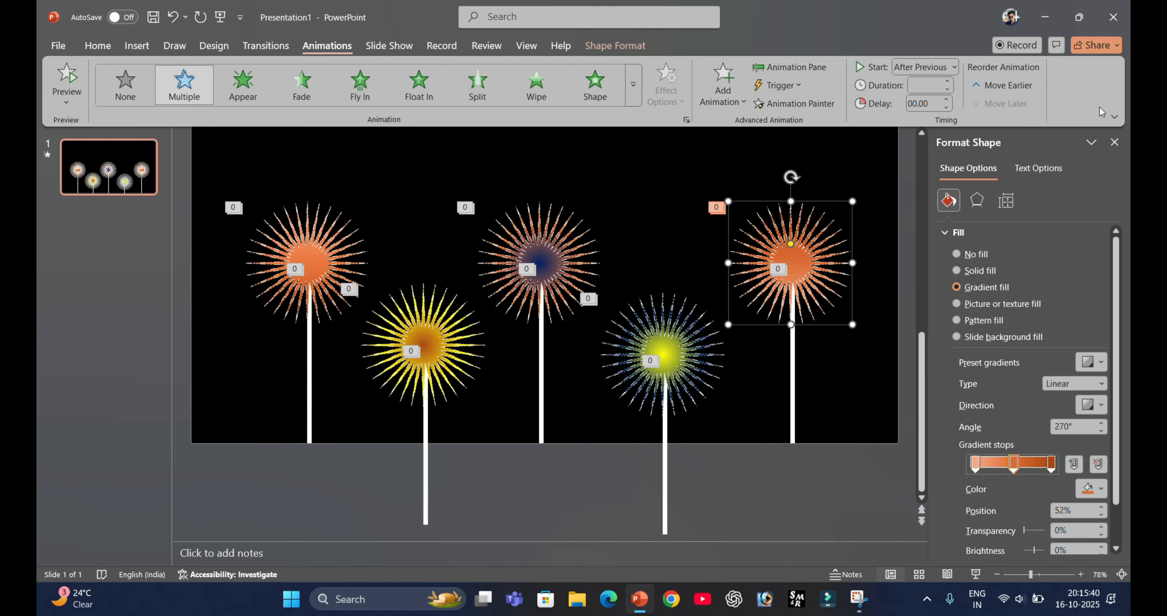
scroll(793, 280, up, 2)
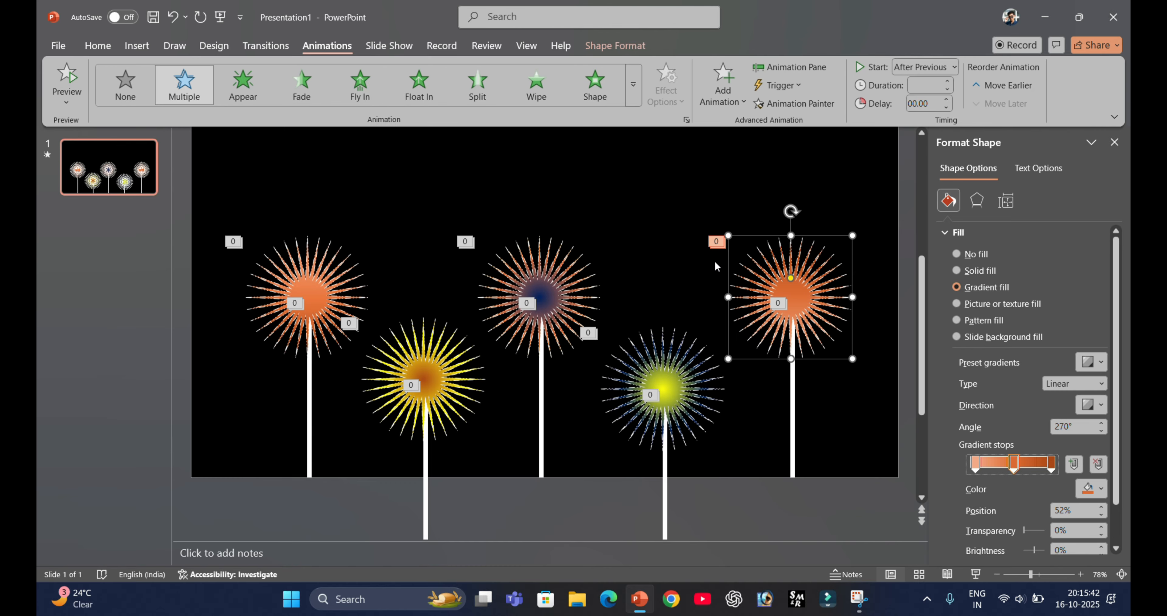
click(382, 194)
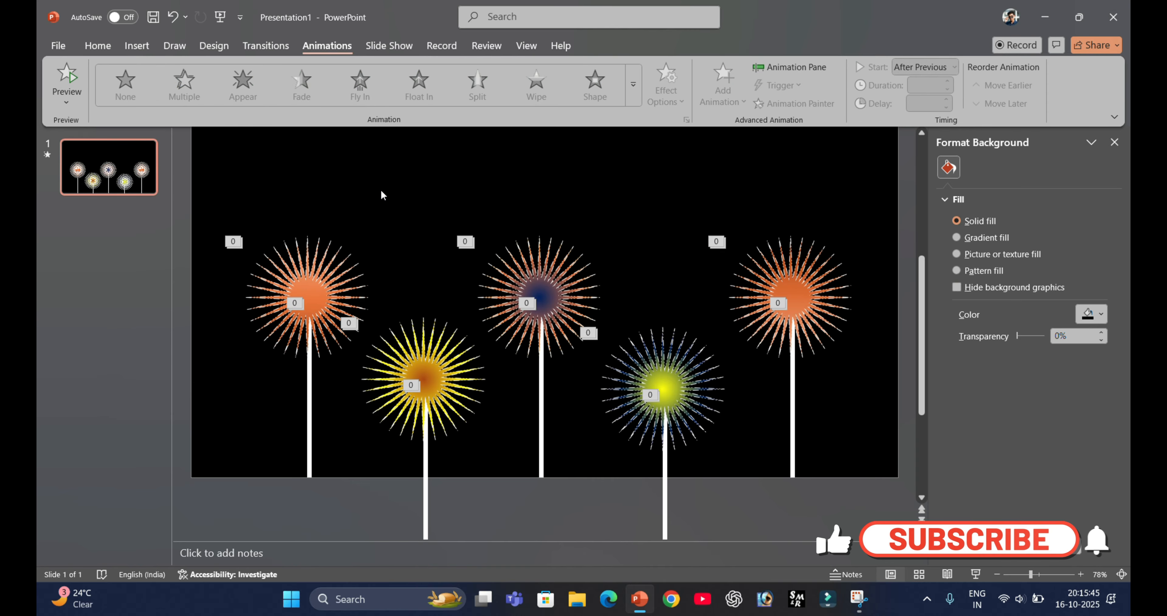
key(ctrl+a)
key(ctrl+d)
scroll(520, 233, down, 2)
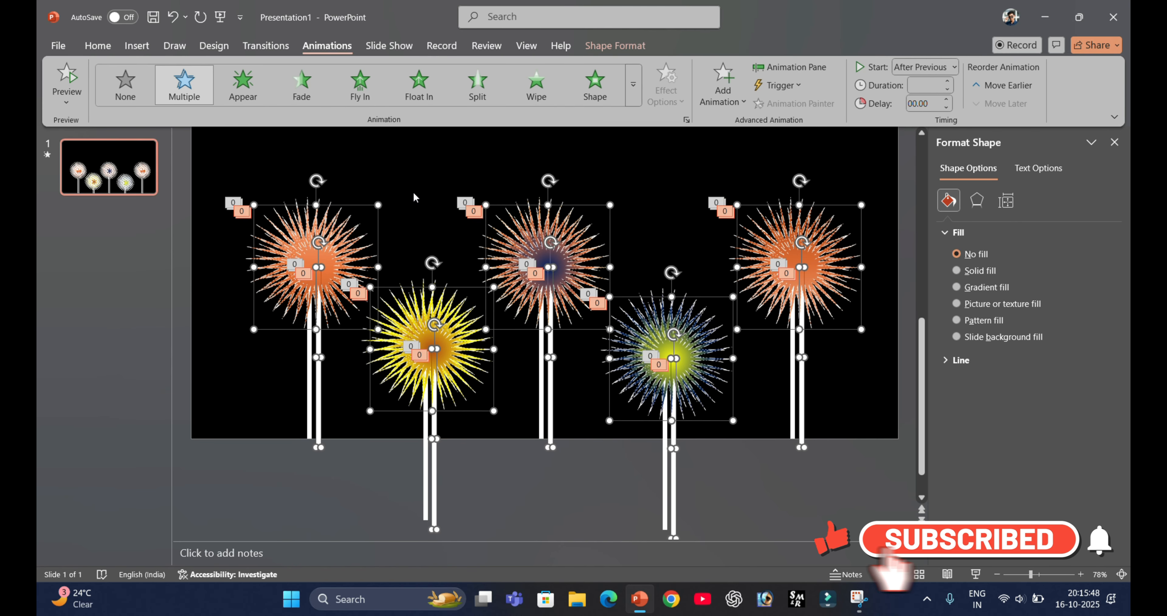
drag(520, 233, 532, 146)
key(ctrl+z)
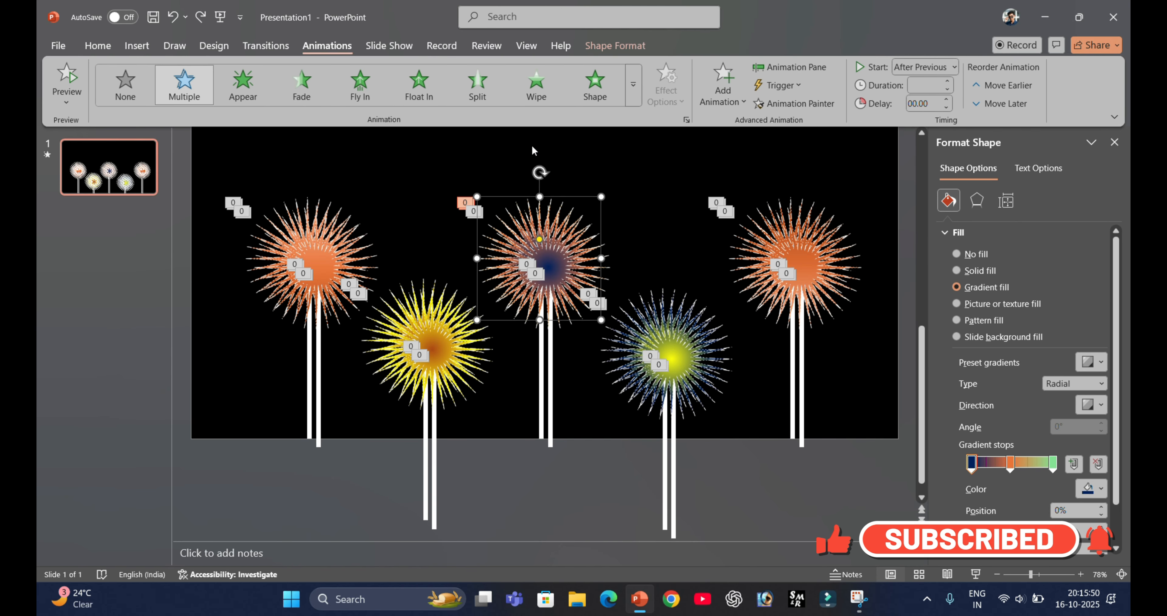
key(ctrl+z)
Duplicate all the selected starbursts and lines and move the copies straight above the originals, aligned with the same columns.
scroll(533, 150, up, 3)
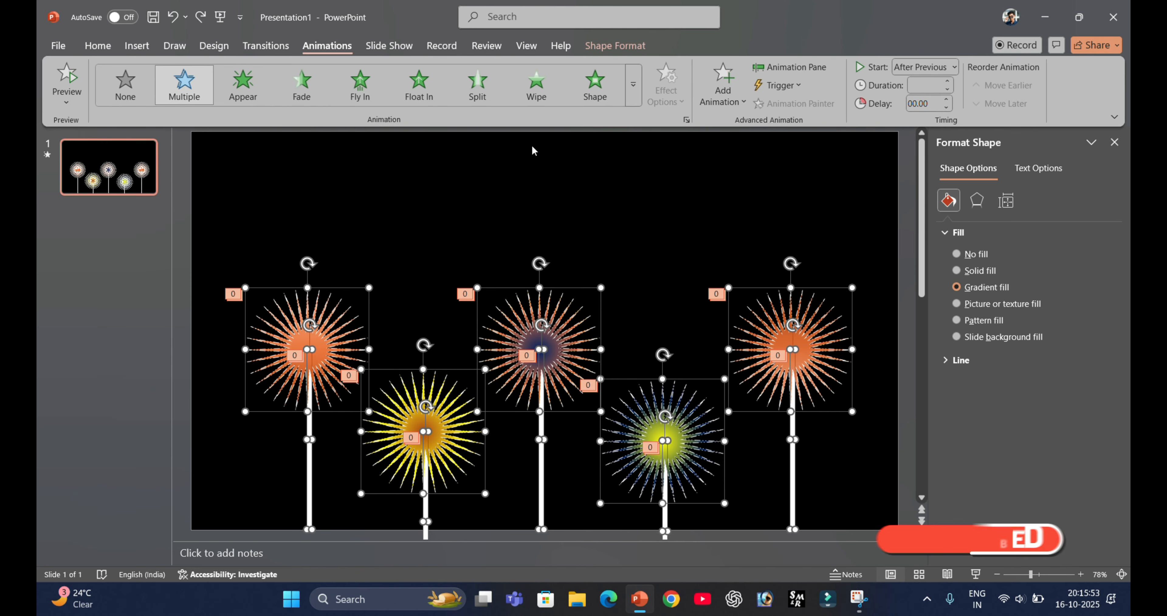
scroll(533, 150, down, 3)
key(ctrl+d)
drag(576, 248, 570, 142)
scroll(569, 142, up, 2)
key(Up)
key(Up)
key(Up)
key(Up)
key(Up)
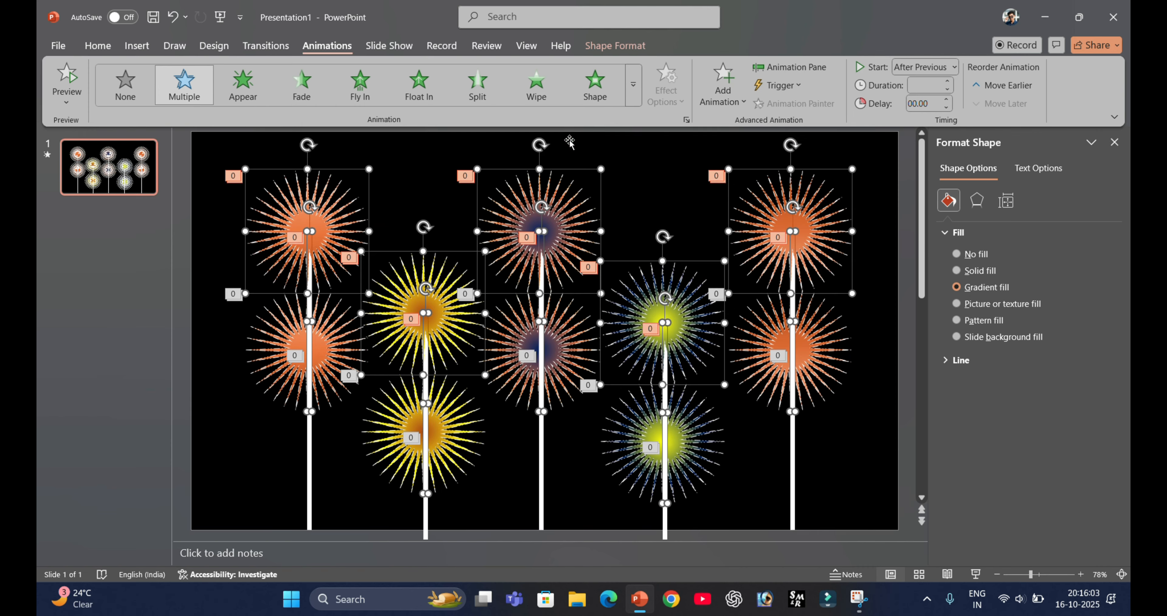
Nudge the duplicated set vertically until its highest starbursts sit just inside the slide's upper edge, and deselect it.
key(Up)
key(Up)
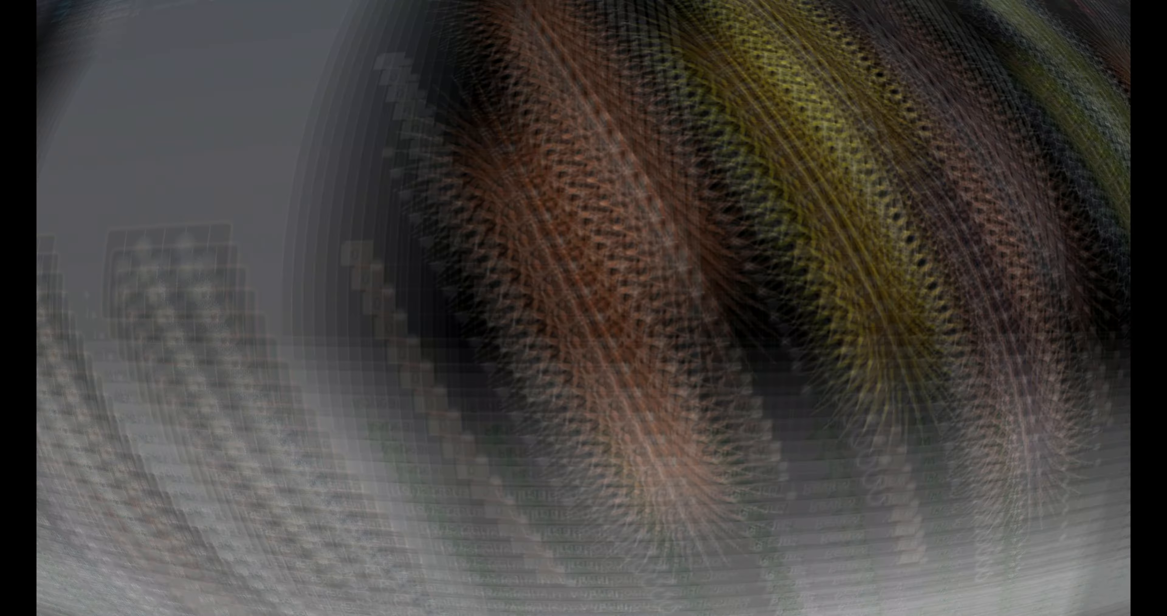
key(Down)
key(Down)
key(Down)
key(Down)
key(Down)
key(Down)
key(Down)
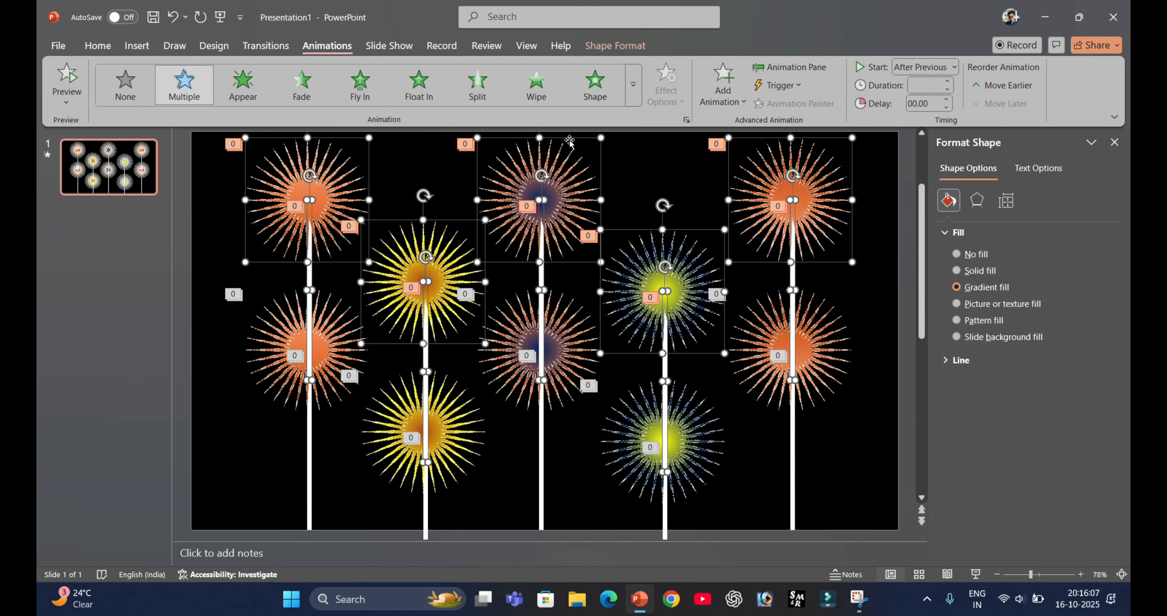
key(Down)
key(Down)
key(Down)
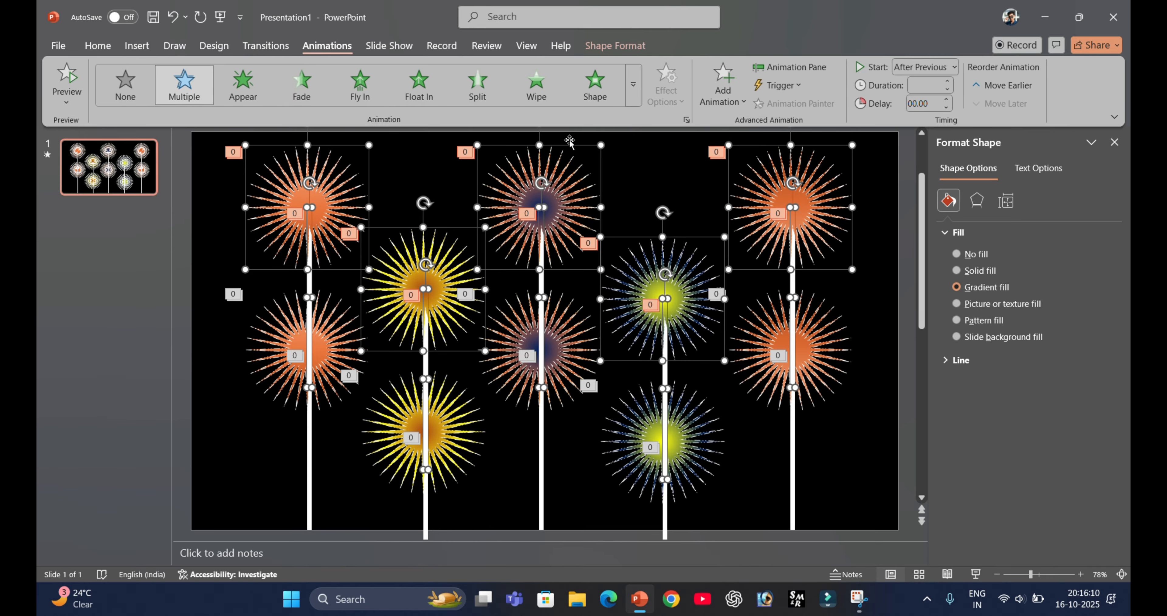
click(206, 206)
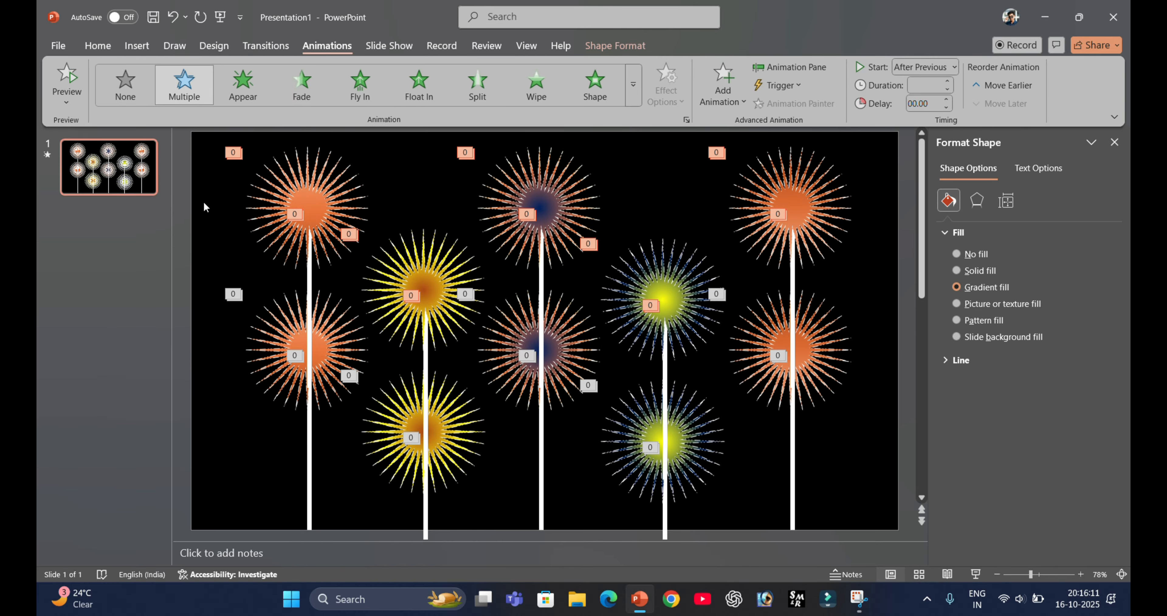
Swap the outer gradient stops of the first starburst in the upper set and make its gradient Radial from the center.
click(297, 179)
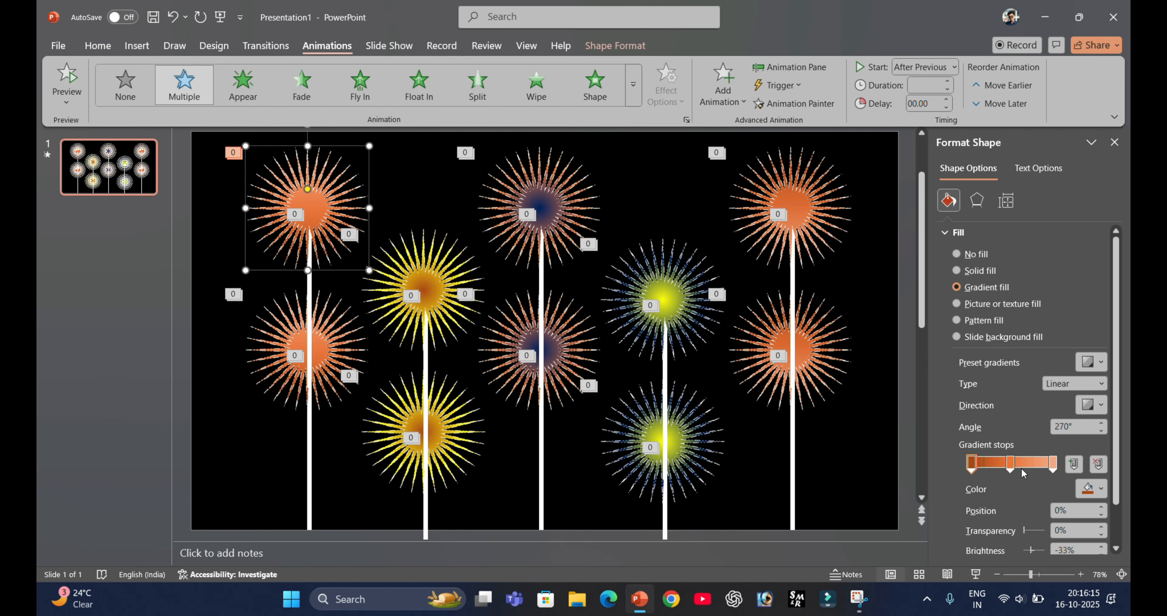
drag(1040, 471, 969, 467)
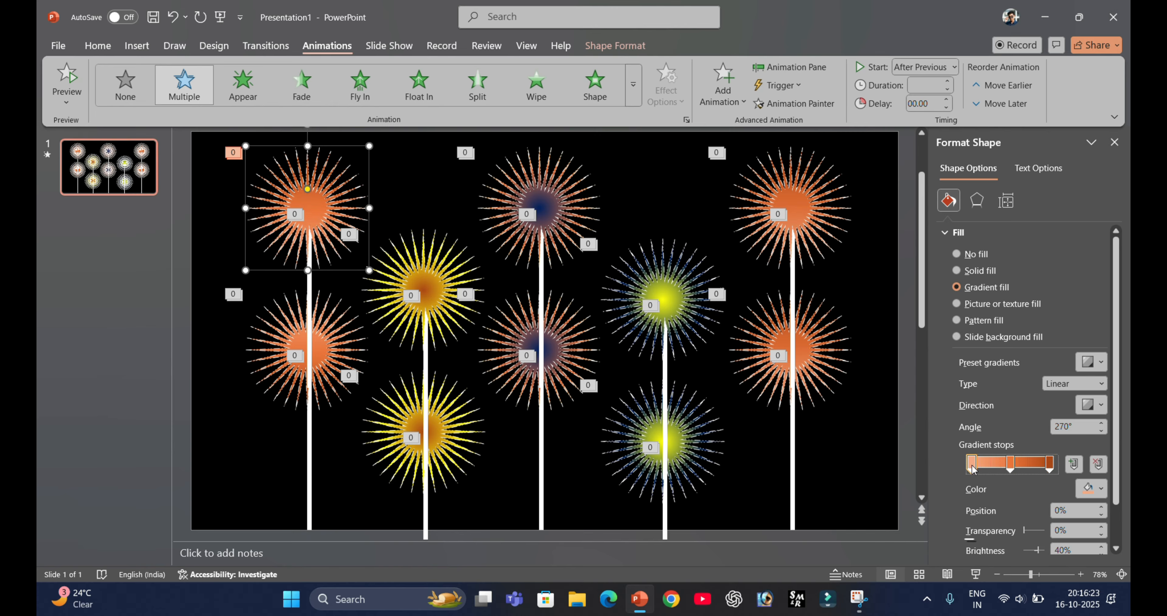
click(1101, 385)
click(1073, 411)
click(1084, 406)
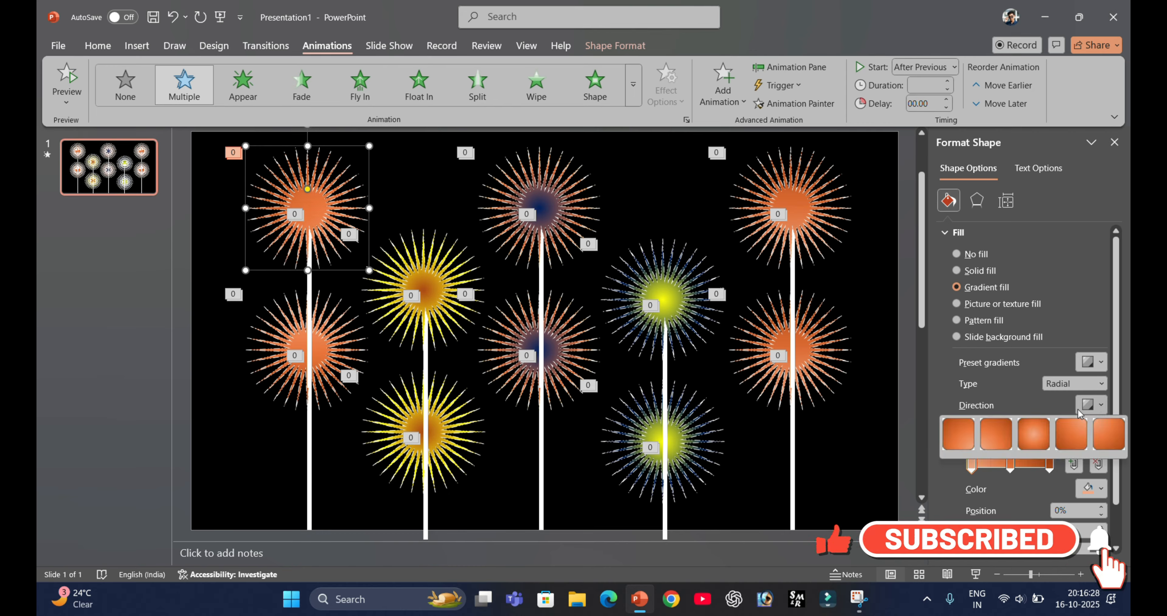
click(1033, 434)
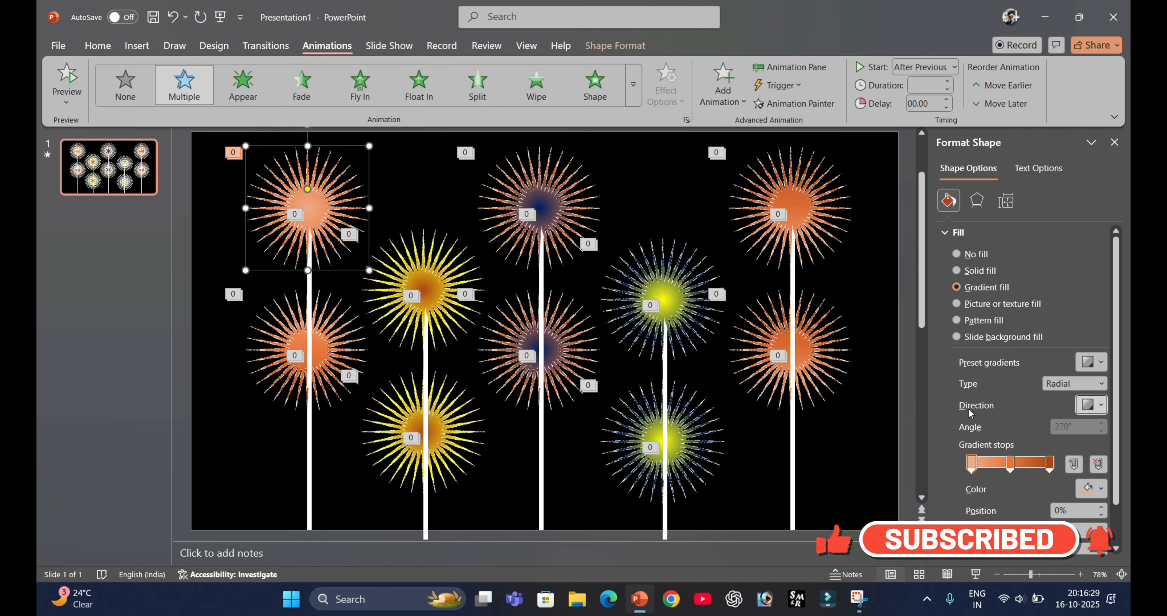
Swap the outer gradient stops of the upper yellow starburst so light orange is first and dark orange is at 100%.
click(426, 264)
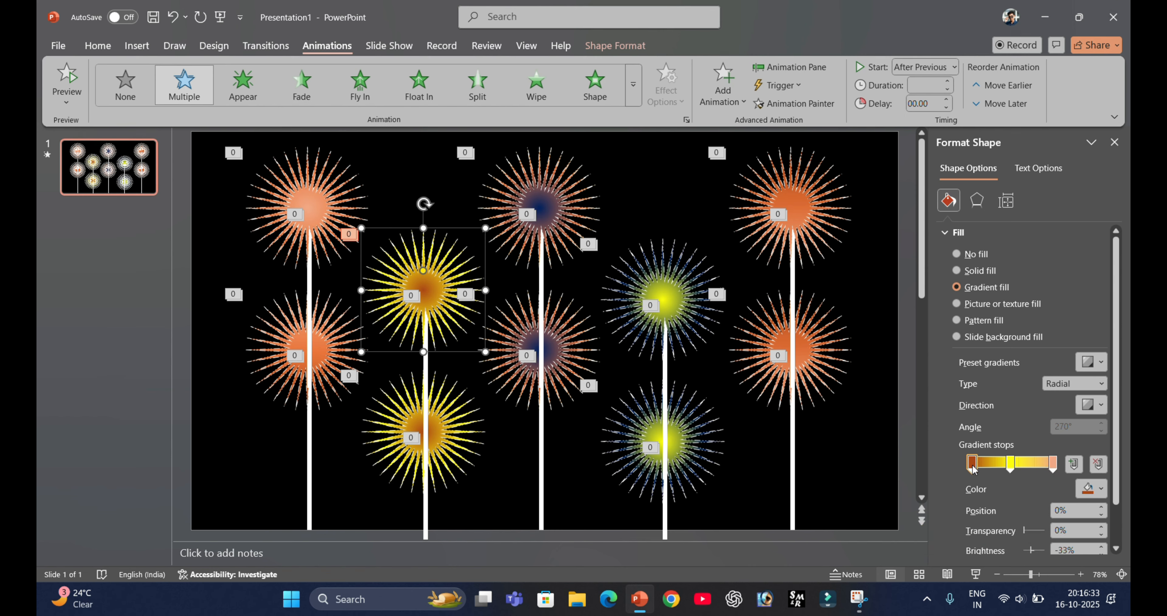
mouse_move(973, 469)
mouse_down()
mouse_move(1027, 466)
mouse_move(972, 466)
mouse_up()
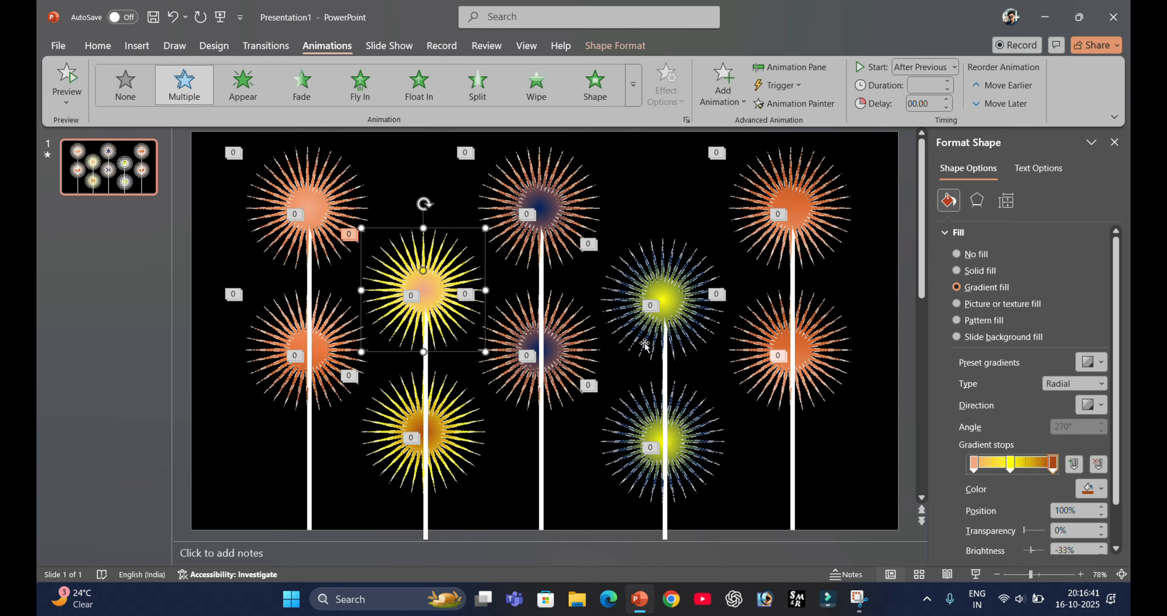
Swap the outer gradient stops of the third, fourth and fifth upper starbursts, putting green, light orange and dark orange first, respectively.
click(551, 237)
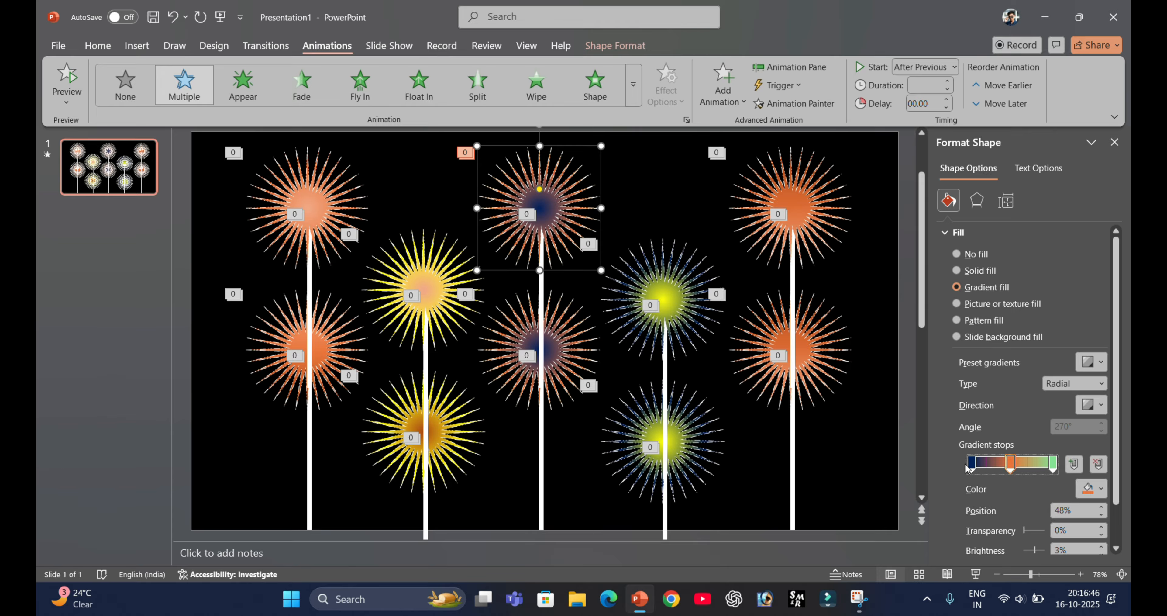
mouse_move(971, 466)
mouse_down()
mouse_move(1035, 466)
mouse_move(978, 464)
mouse_up()
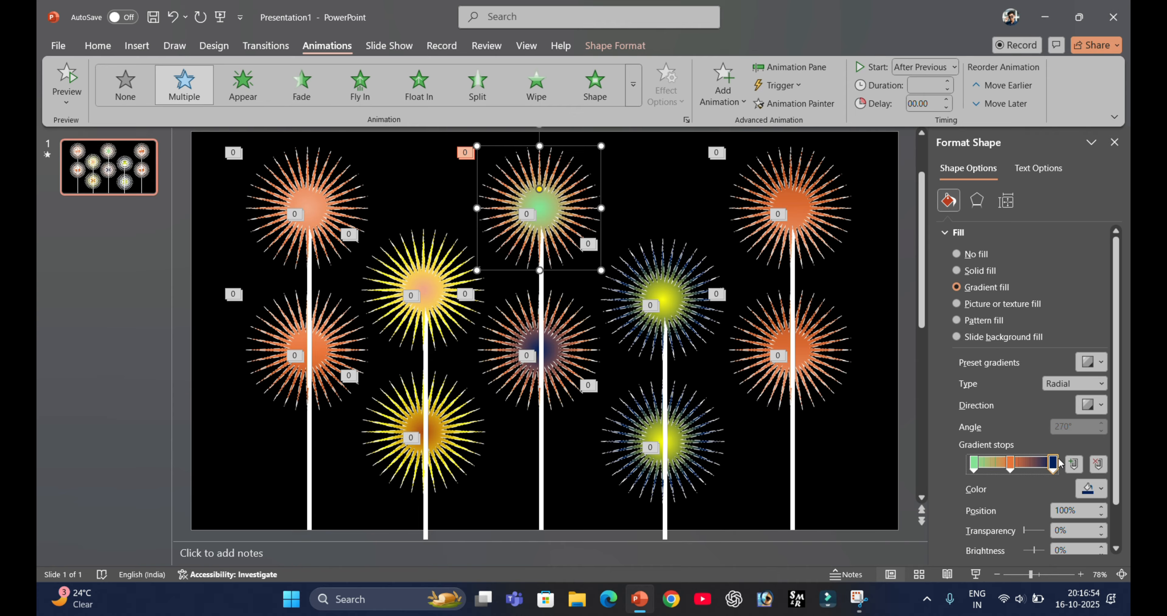
click(677, 297)
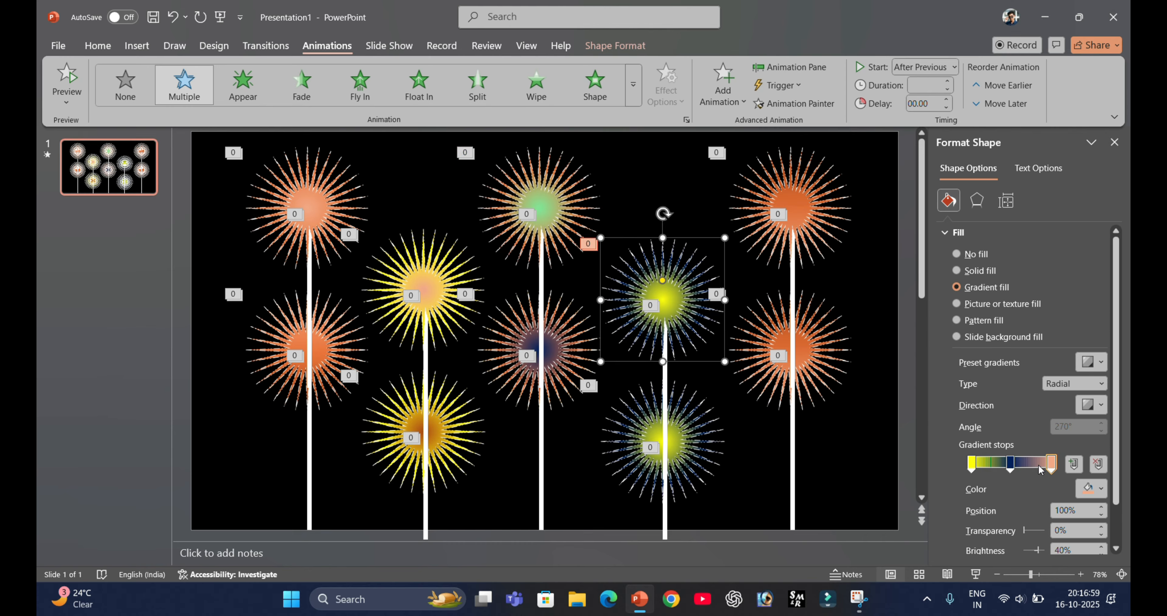
drag(1049, 463, 1002, 462)
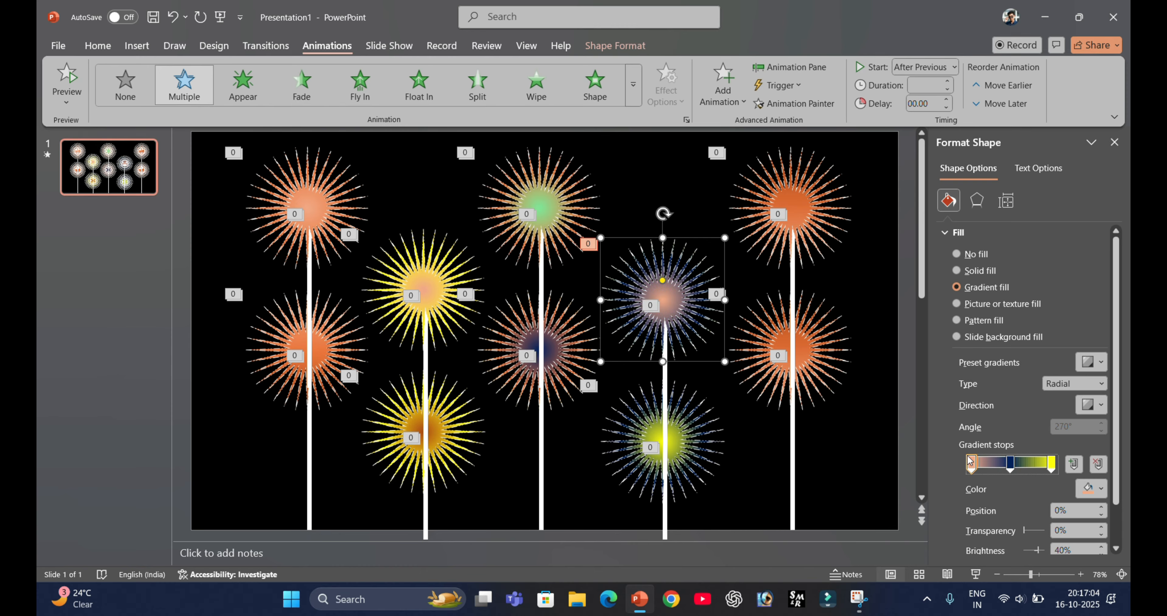
click(809, 202)
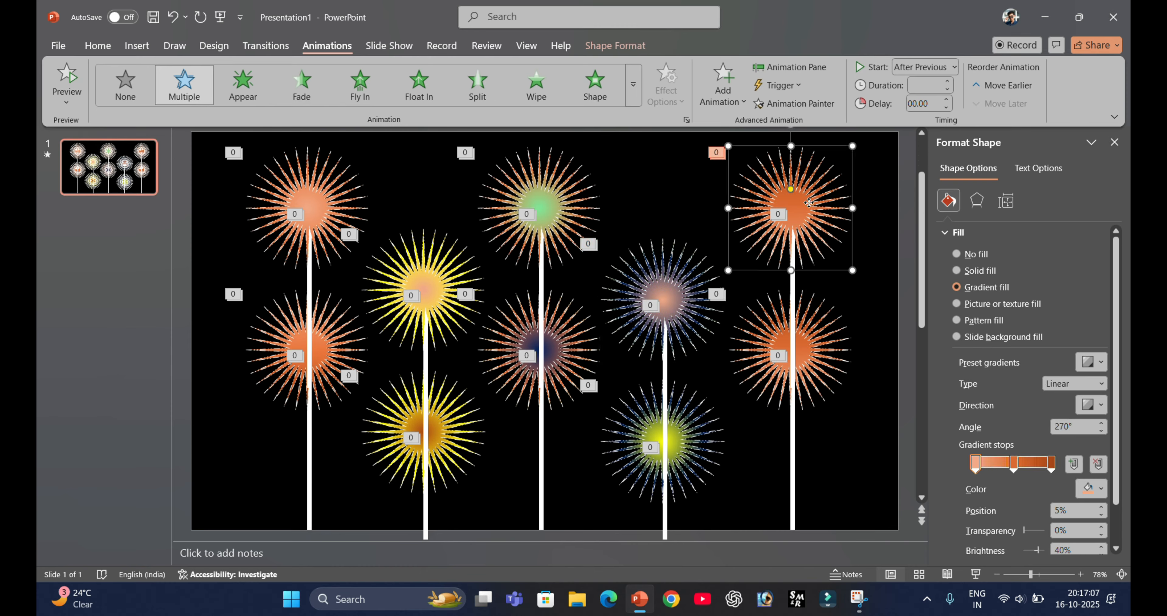
mouse_move(1050, 464)
mouse_down()
mouse_move(1012, 466)
mouse_move(1051, 464)
mouse_up()
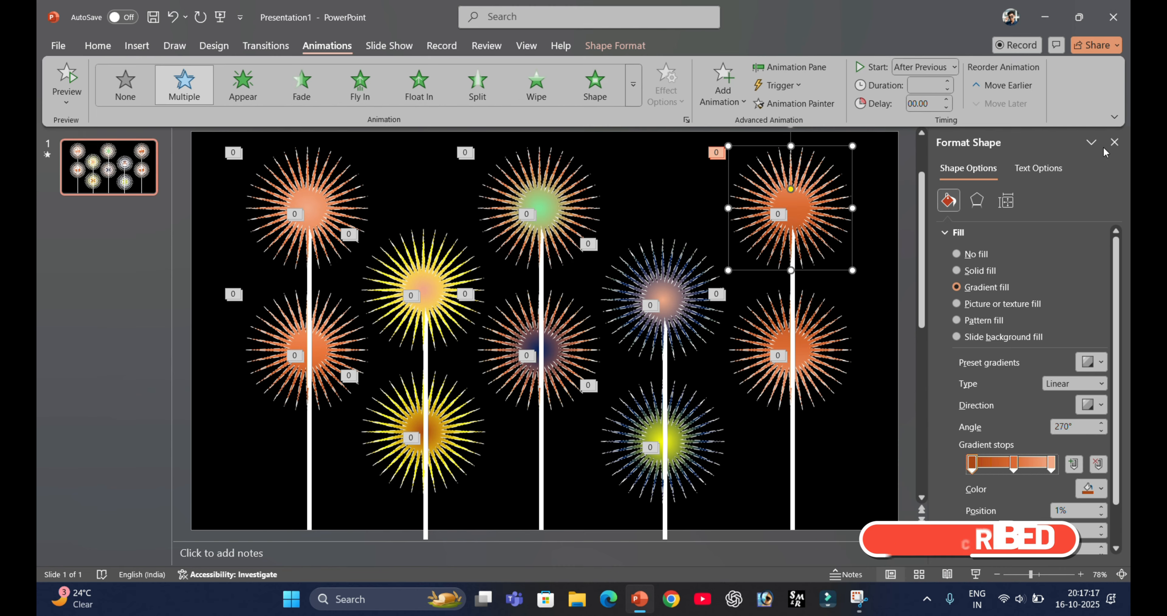
Close the shape formatting settings, deselect the starburst and play the slide show to preview the fireworks animation.
click(1114, 141)
click(1037, 211)
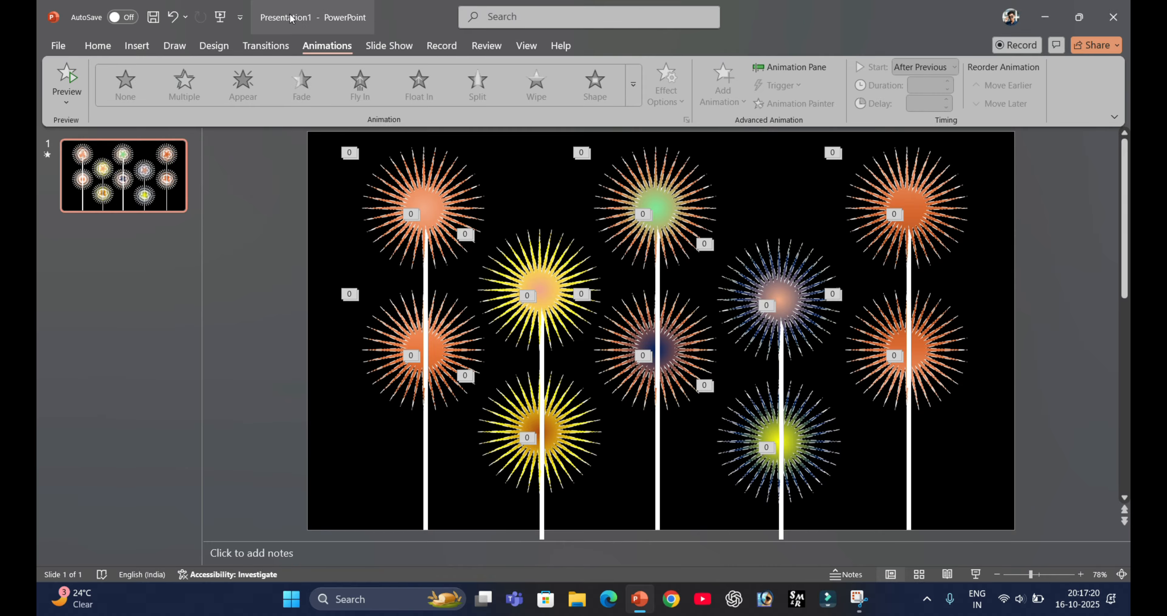
click(220, 18)
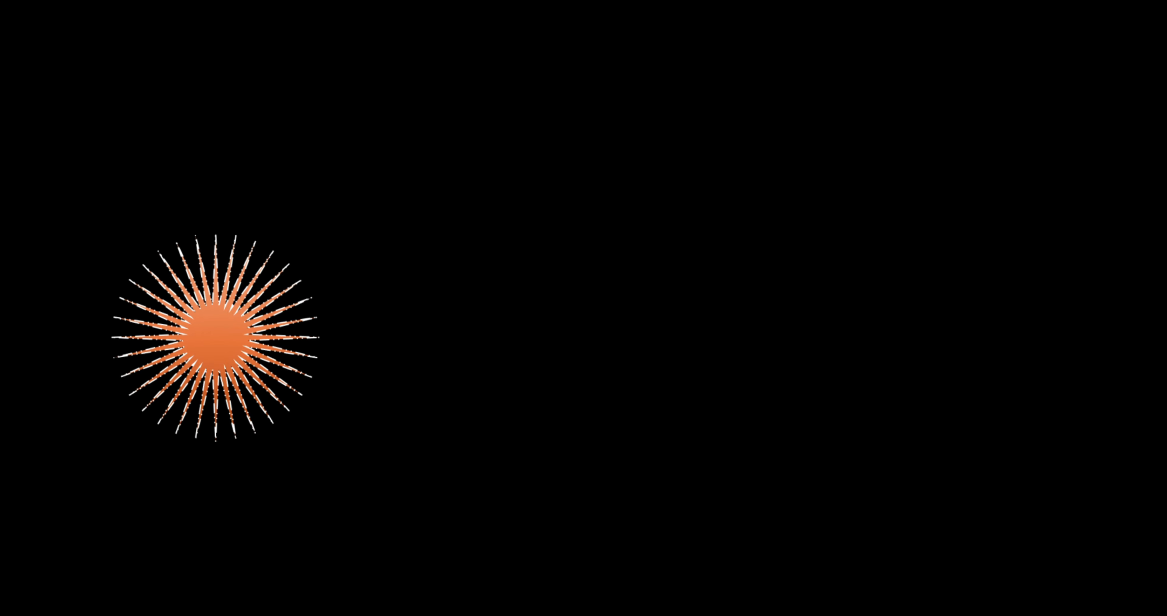